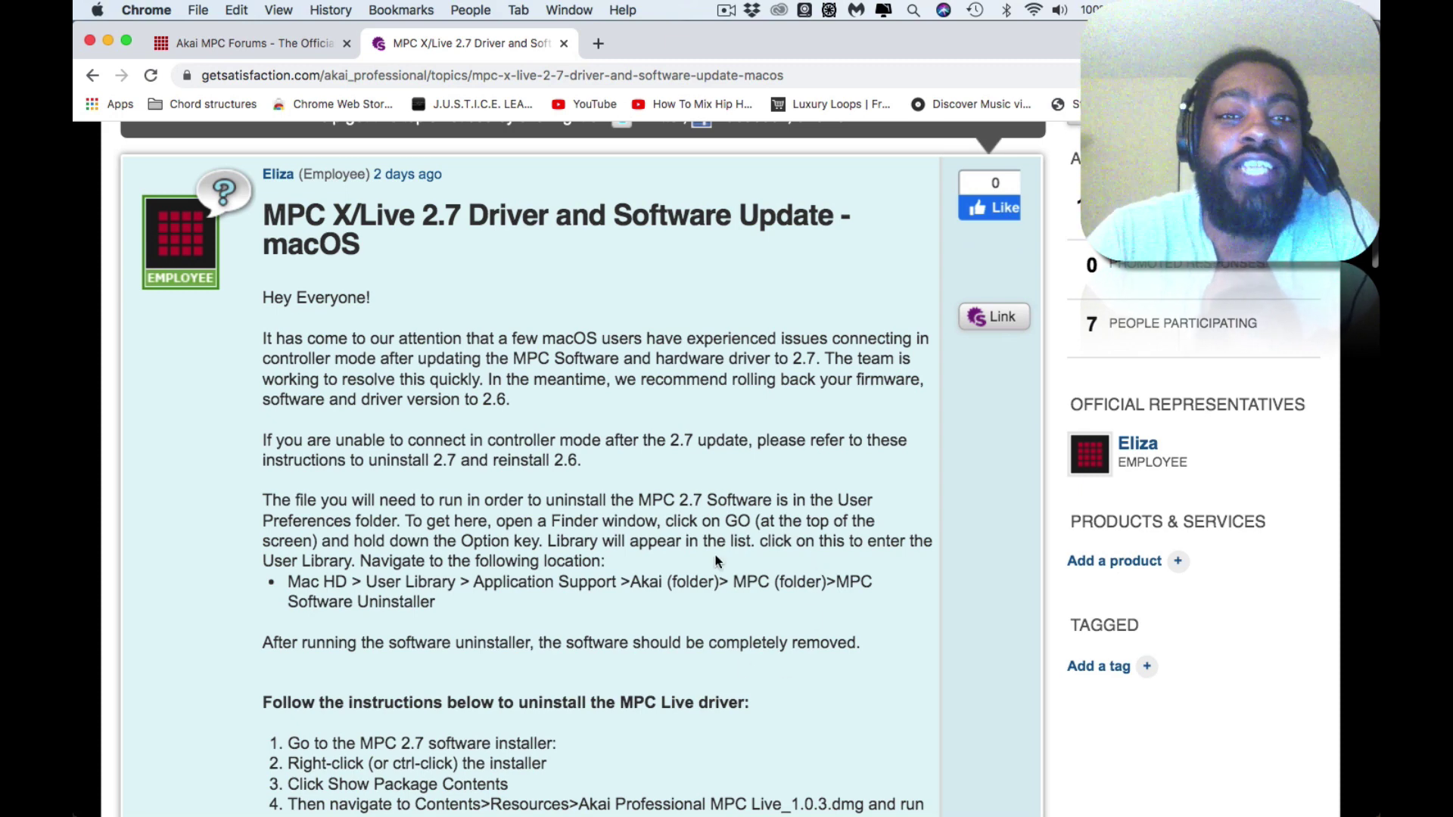
Scroll the 2.7 update post to the MPC Live driver uninstall steps ending at MPC Live MIDI Uninstaller.
scroll(717, 561, down, 5)
scroll(715, 555, down, 11)
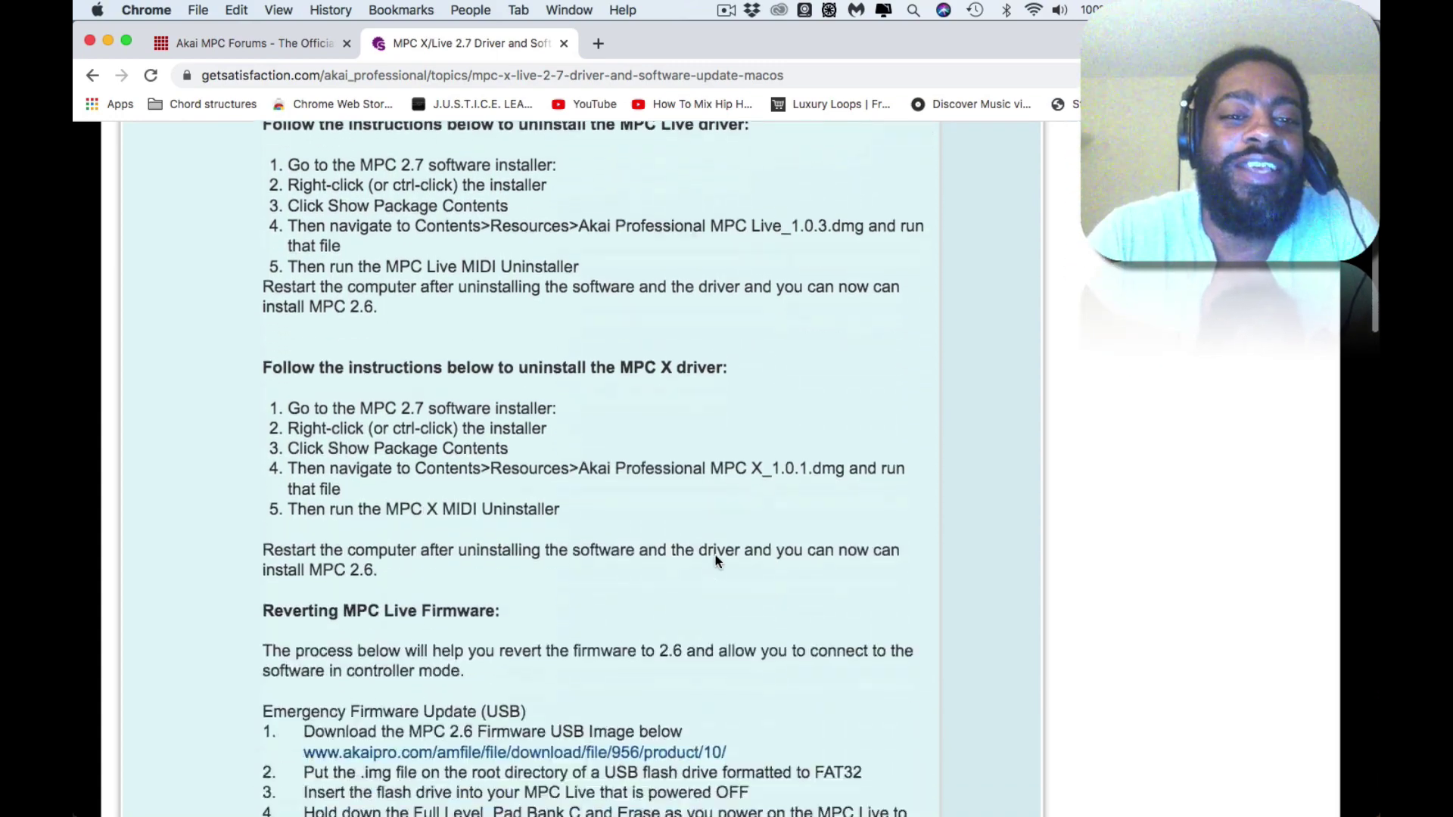
scroll(715, 556, down, 15)
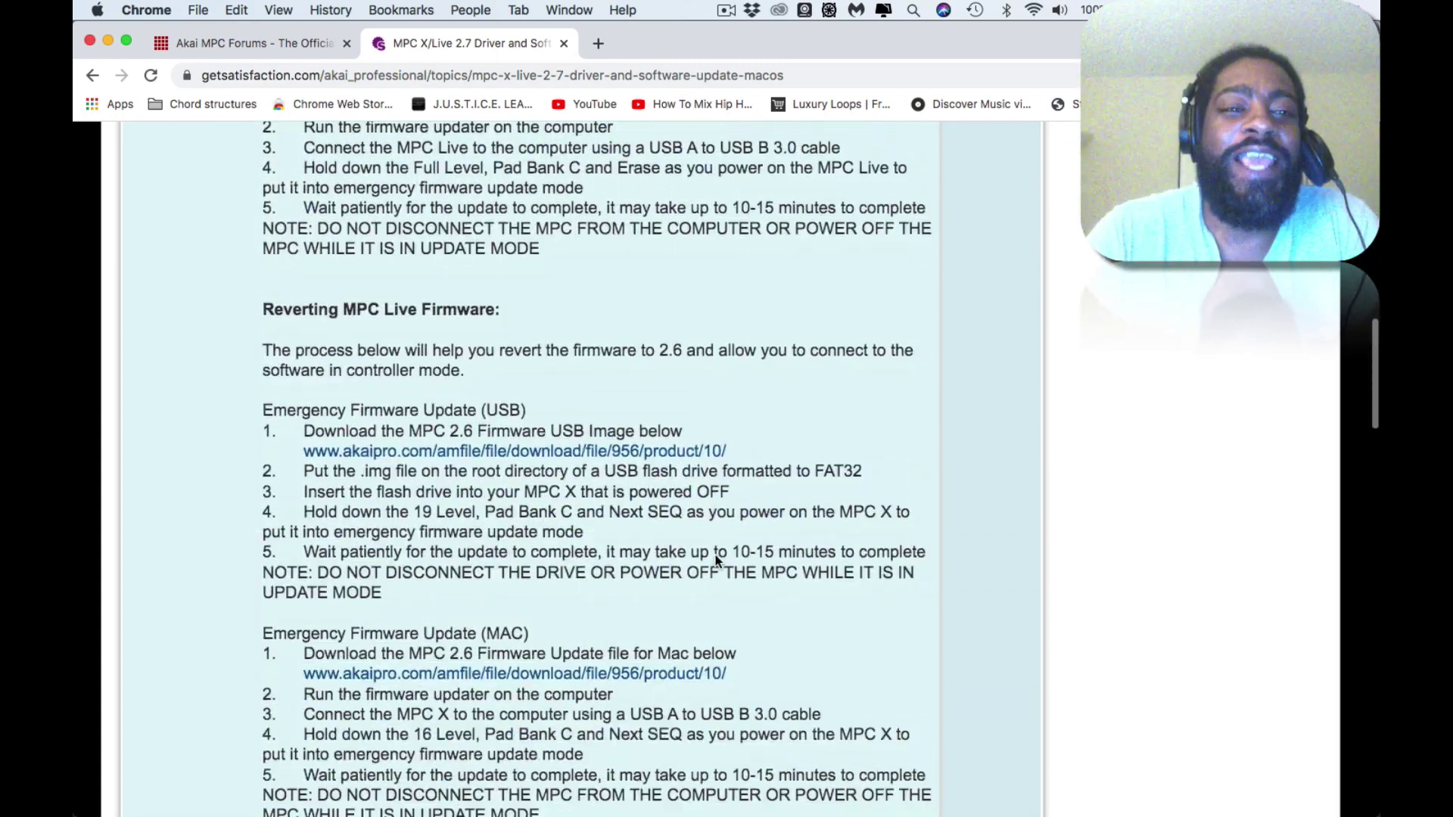
scroll(715, 555, up, 20)
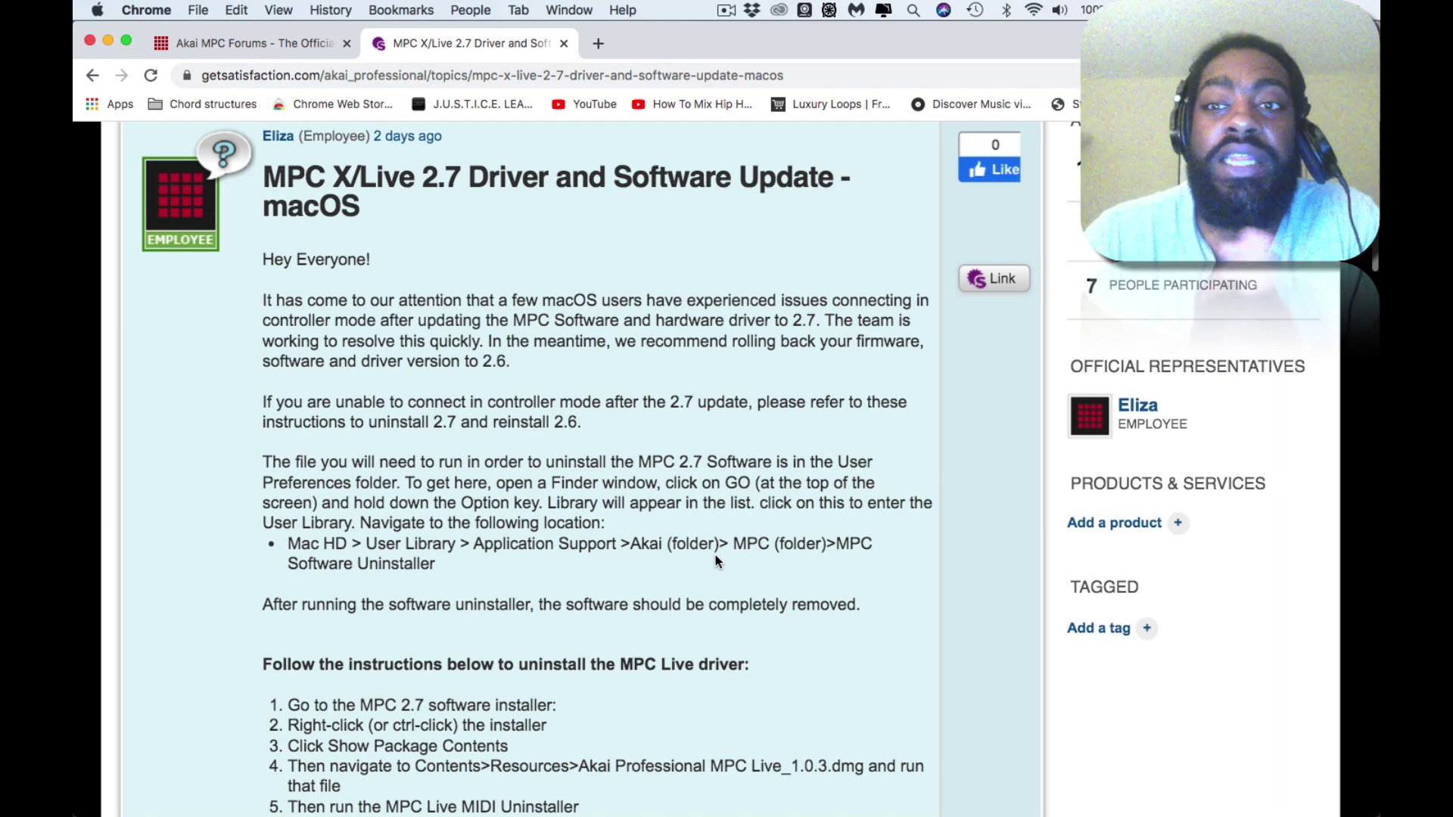
scroll(715, 555, up, 3)
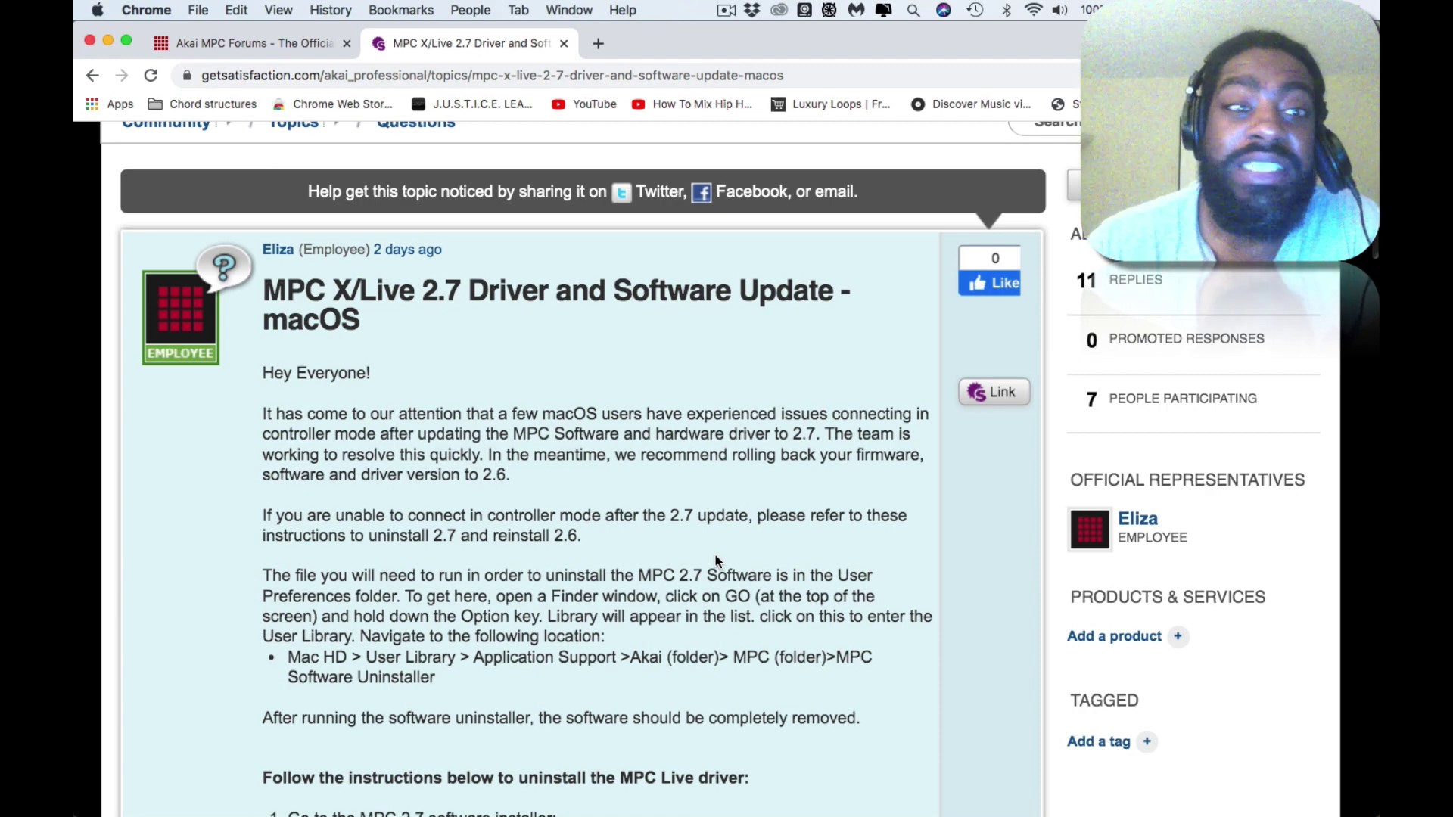
scroll(716, 559, down, 5)
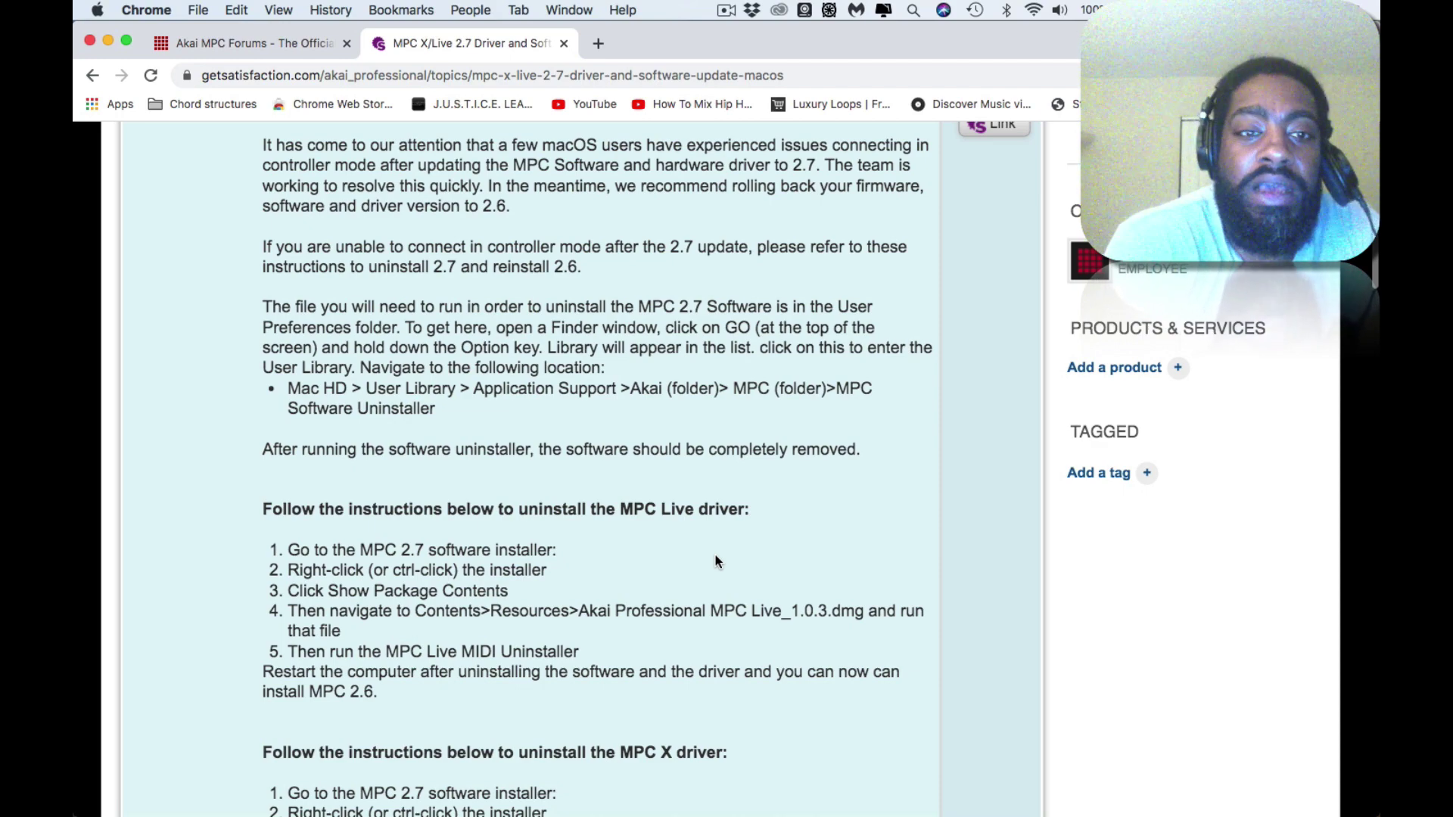
Scroll down to the MPC X driver uninstall steps and the Reverting MPC Live Firmware heading.
scroll(691, 413, down, 2)
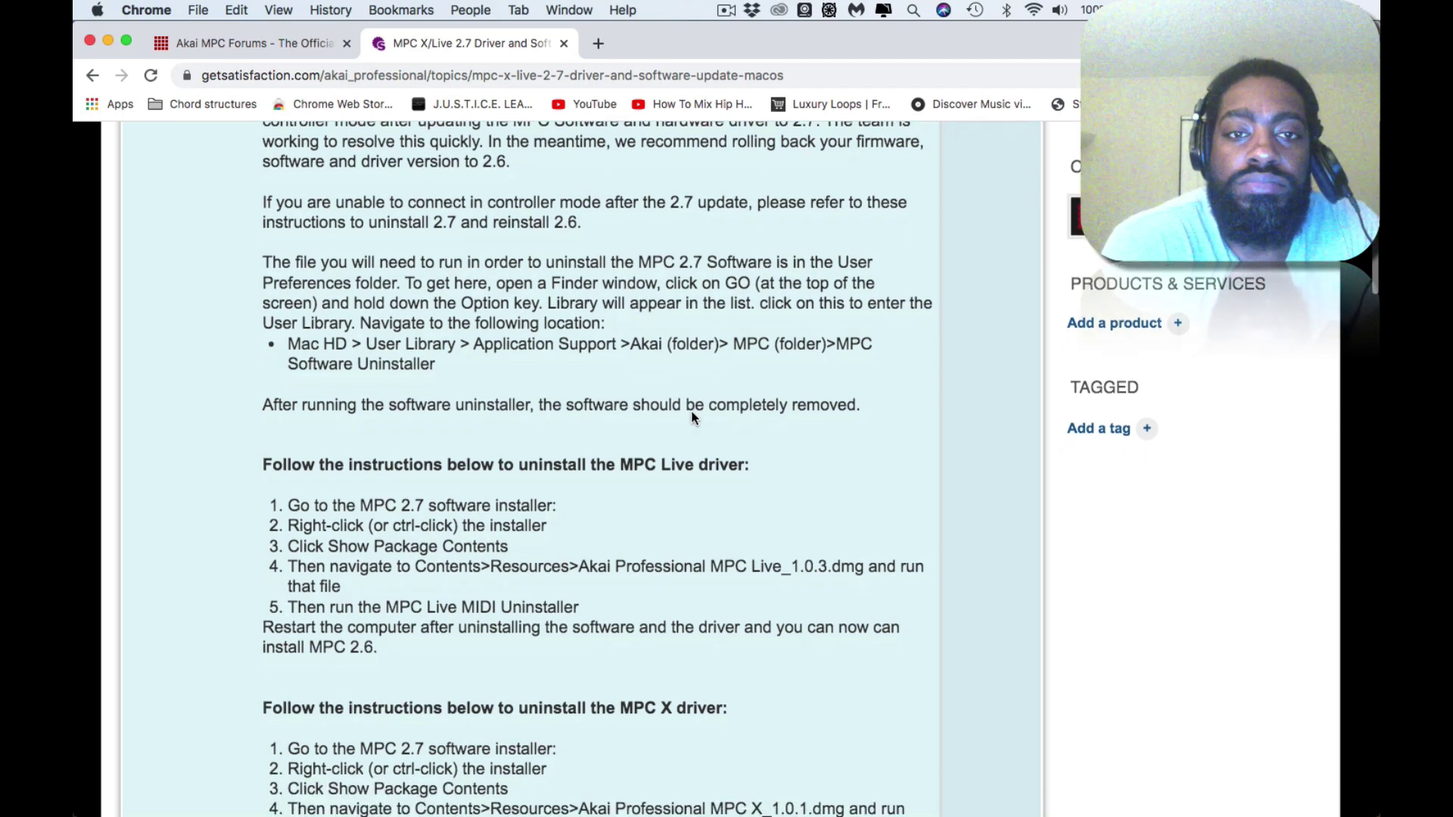
scroll(691, 413, up, 5)
scroll(692, 413, down, 5)
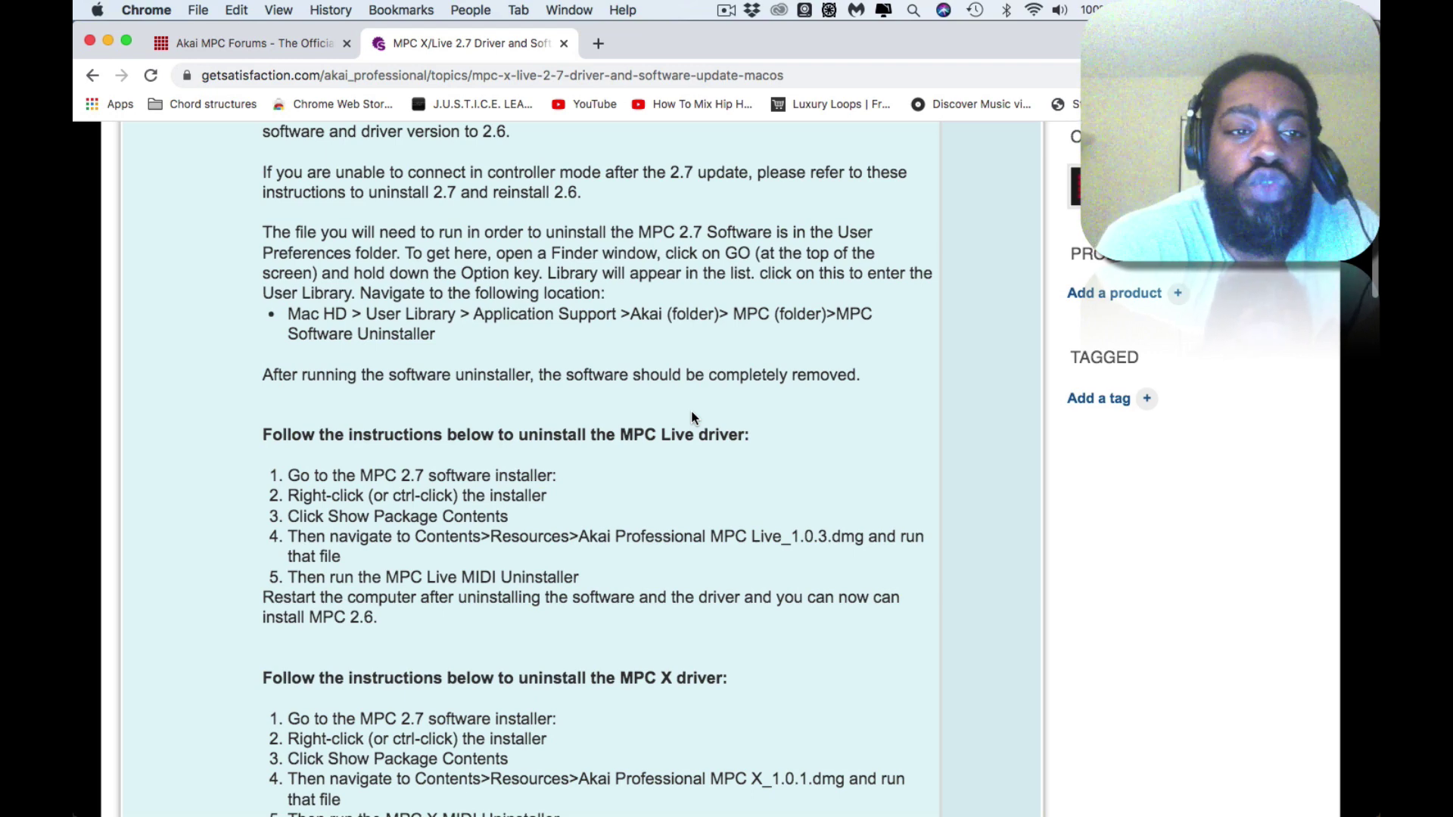
scroll(692, 415, down, 5)
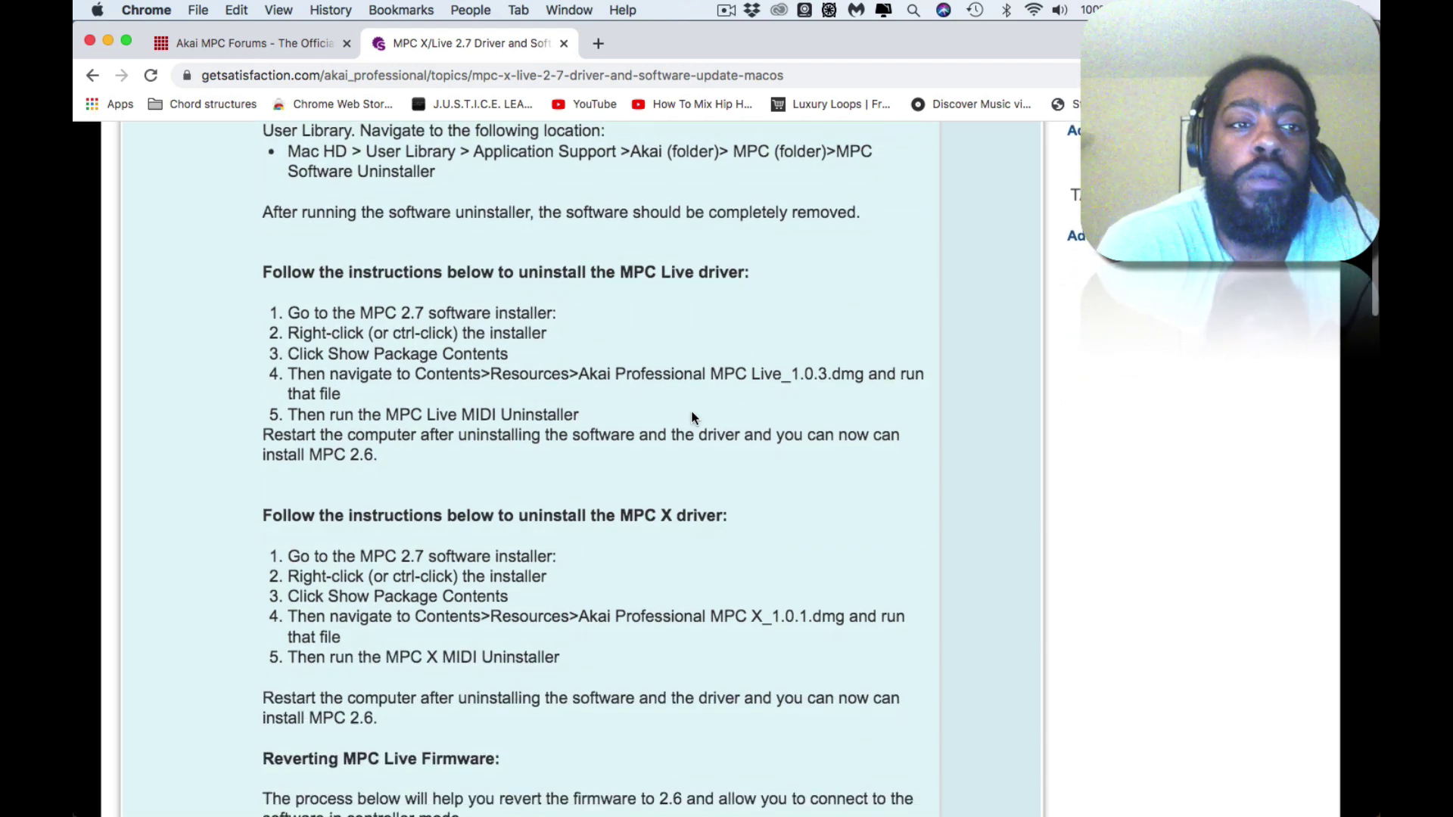
scroll(312, 297, down, 2)
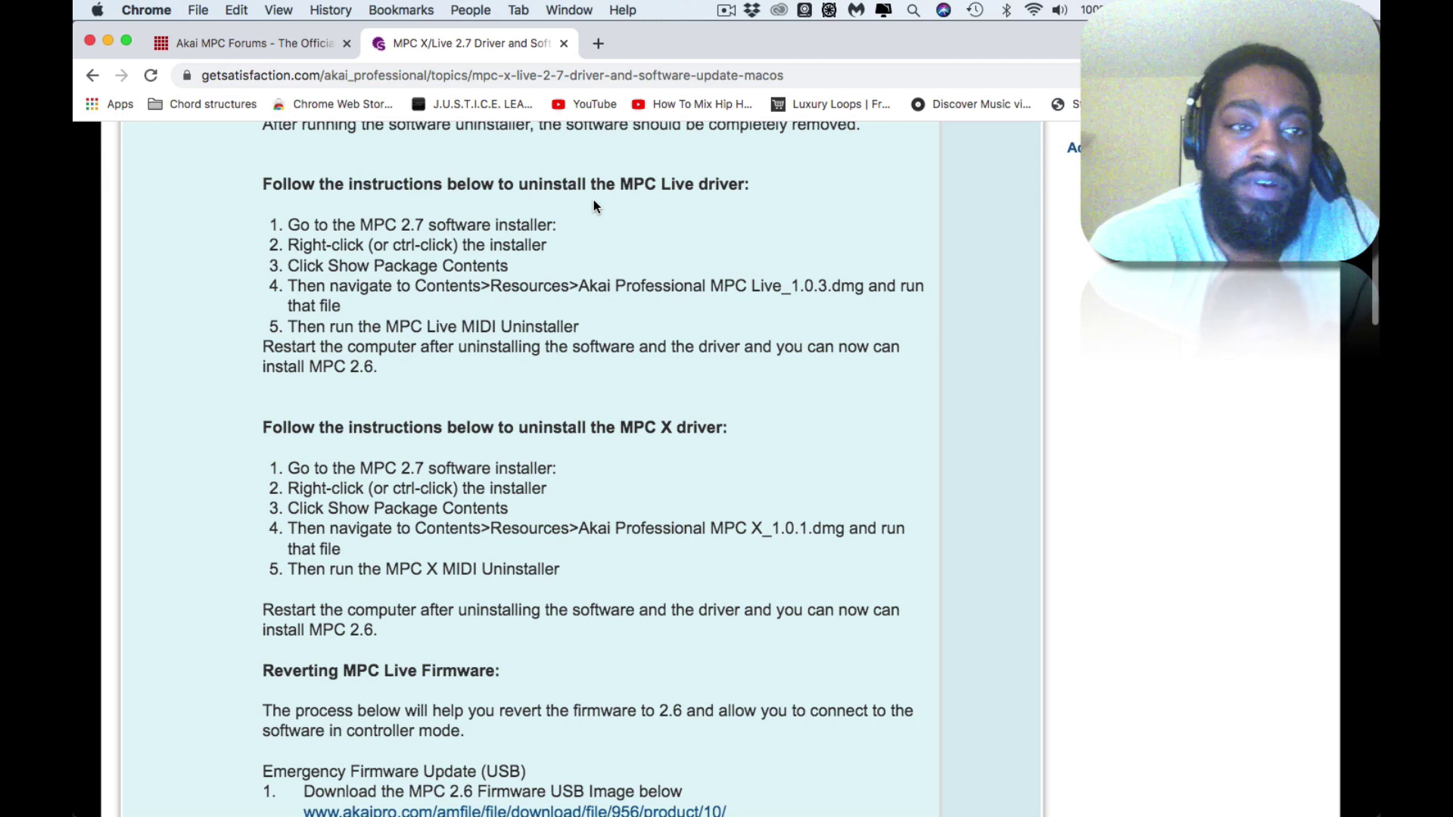
scroll(594, 199, down, 3)
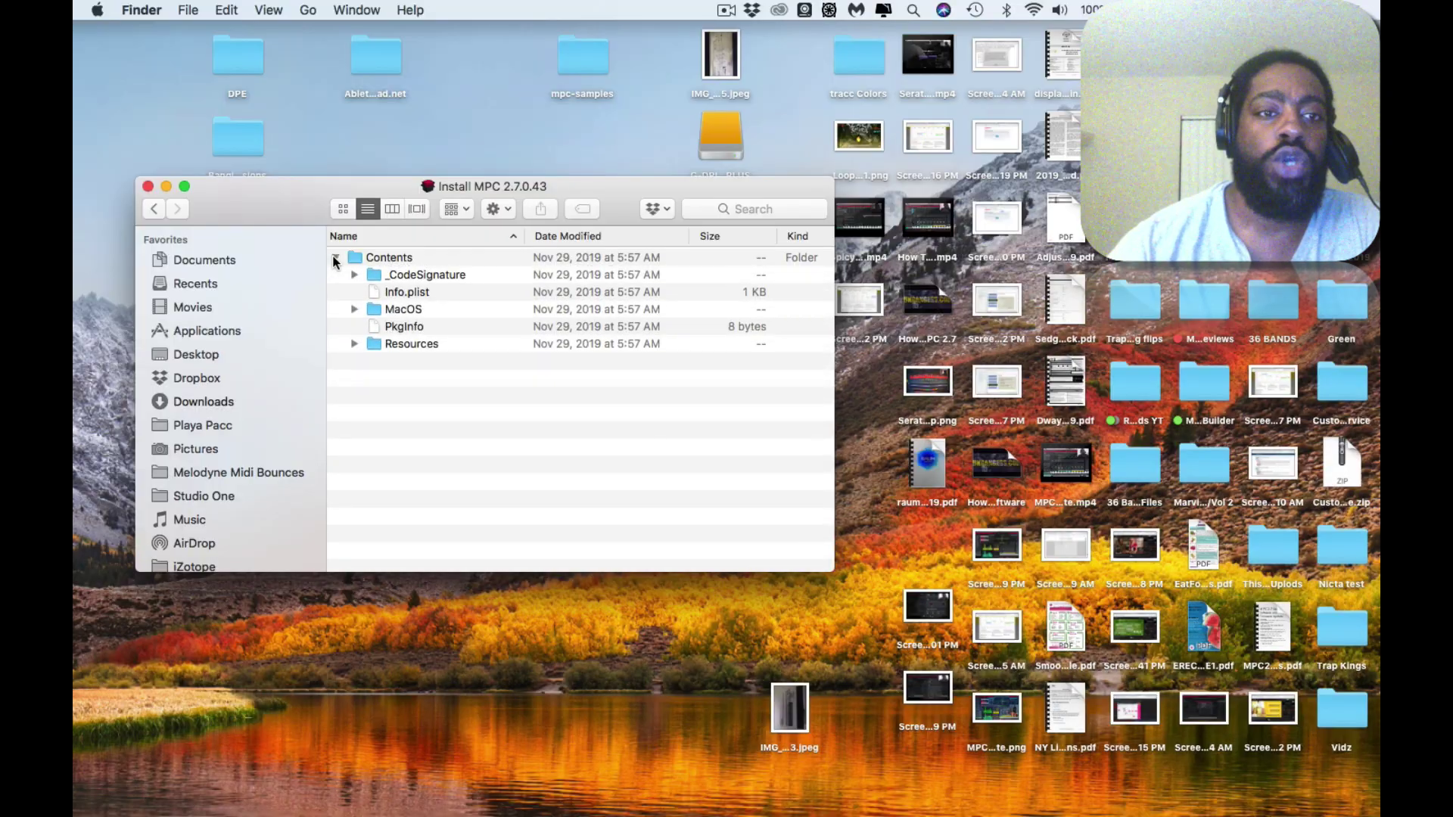
Expand Resources in the Install MPC 2.7.0.43 package, maximize the window, and select MPC X_1.0.1.dmg.
click(353, 345)
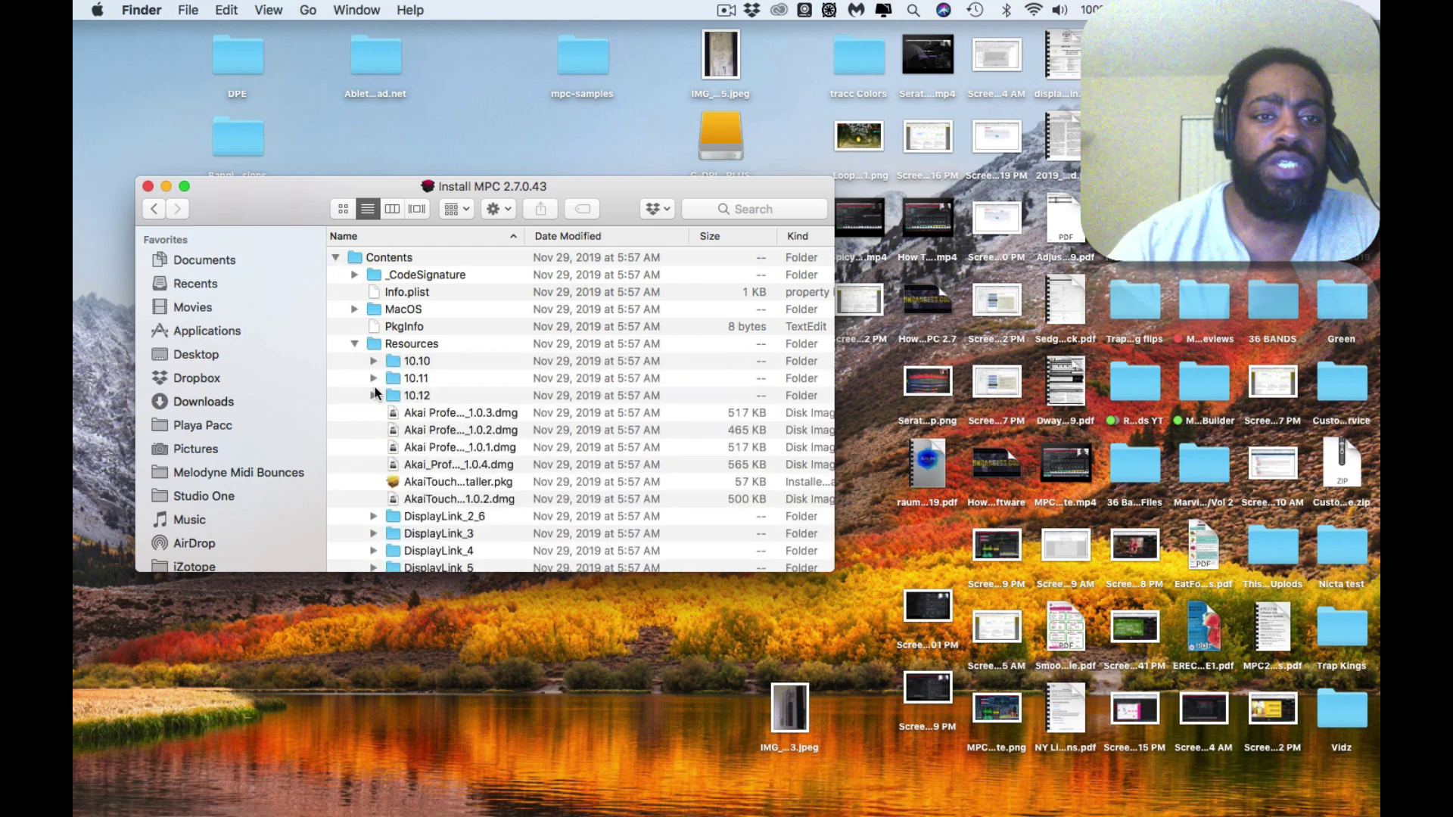
click(184, 186)
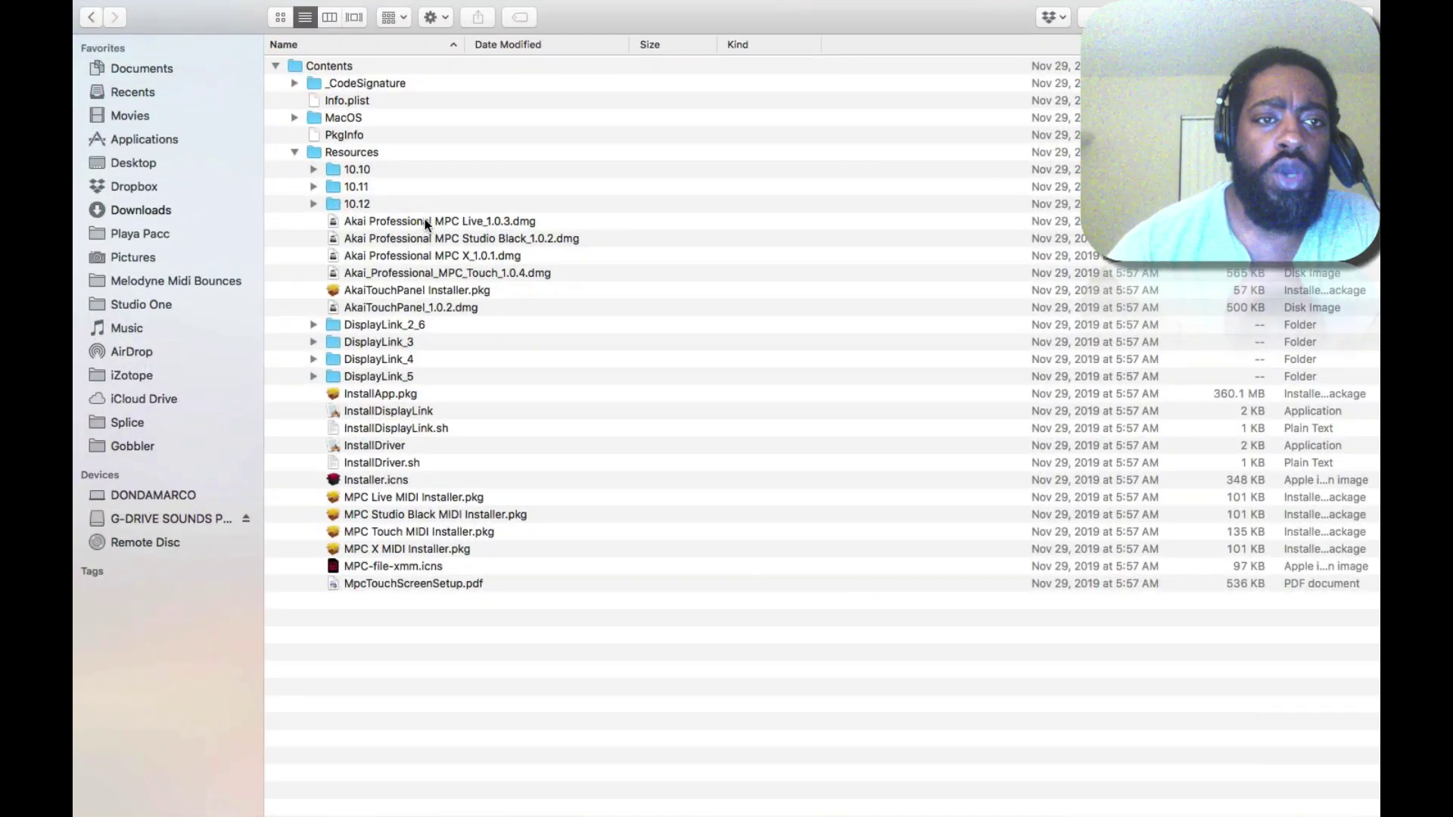
click(425, 220)
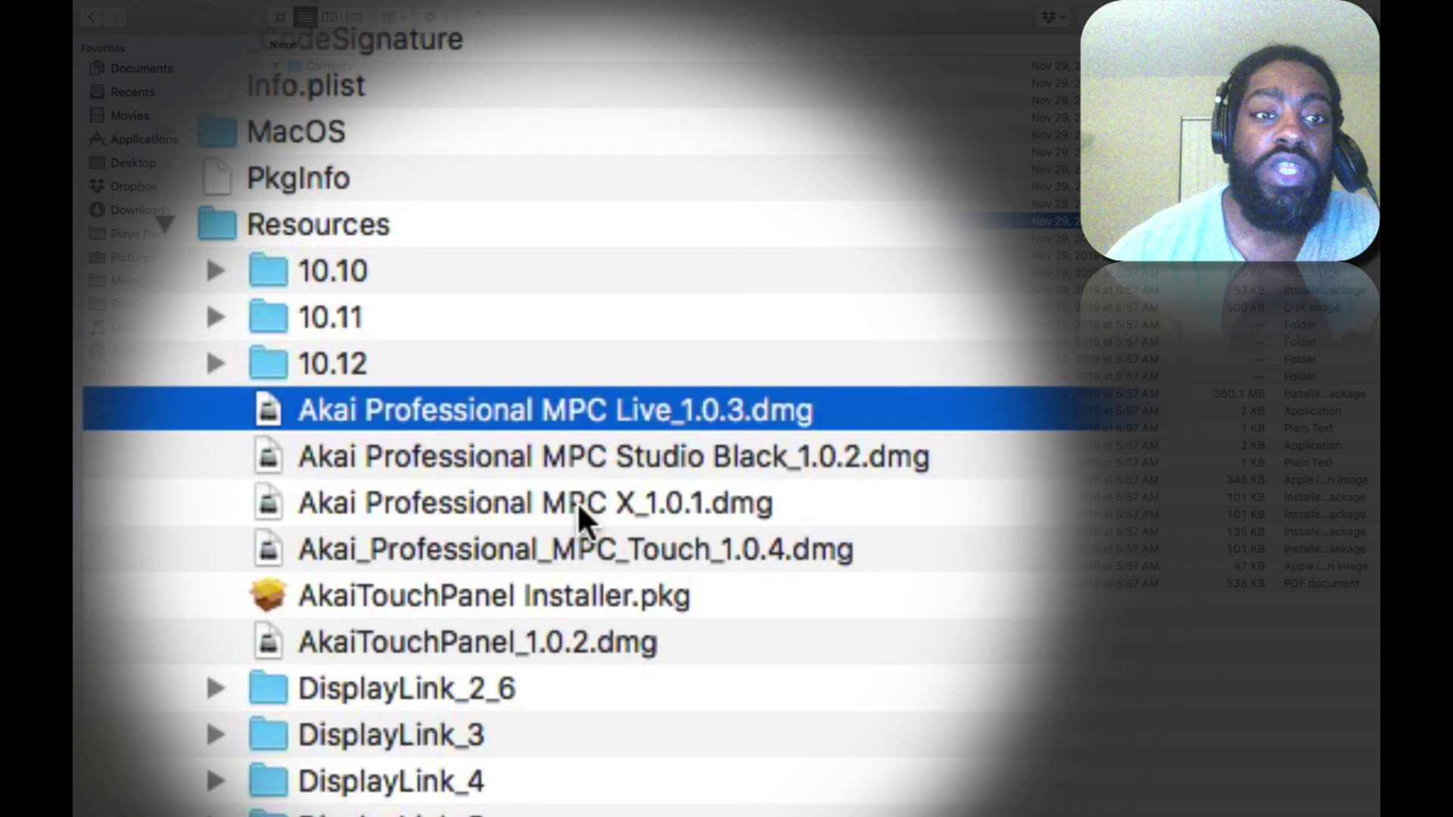
click(577, 501)
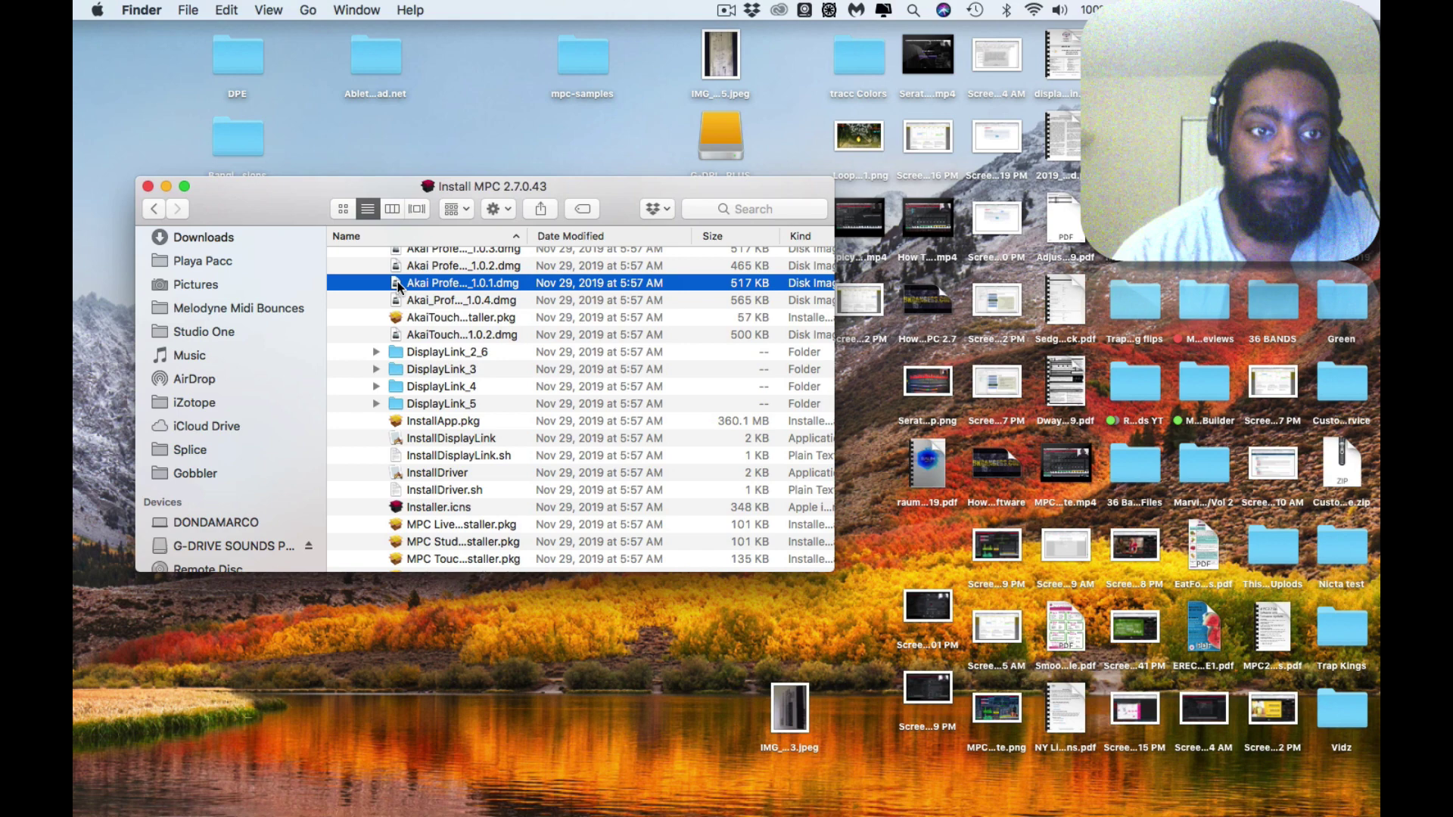
Mount MPC X_1.0.1.dmg, close its window, and collapse the Resources and Contents folders.
double_click(397, 281)
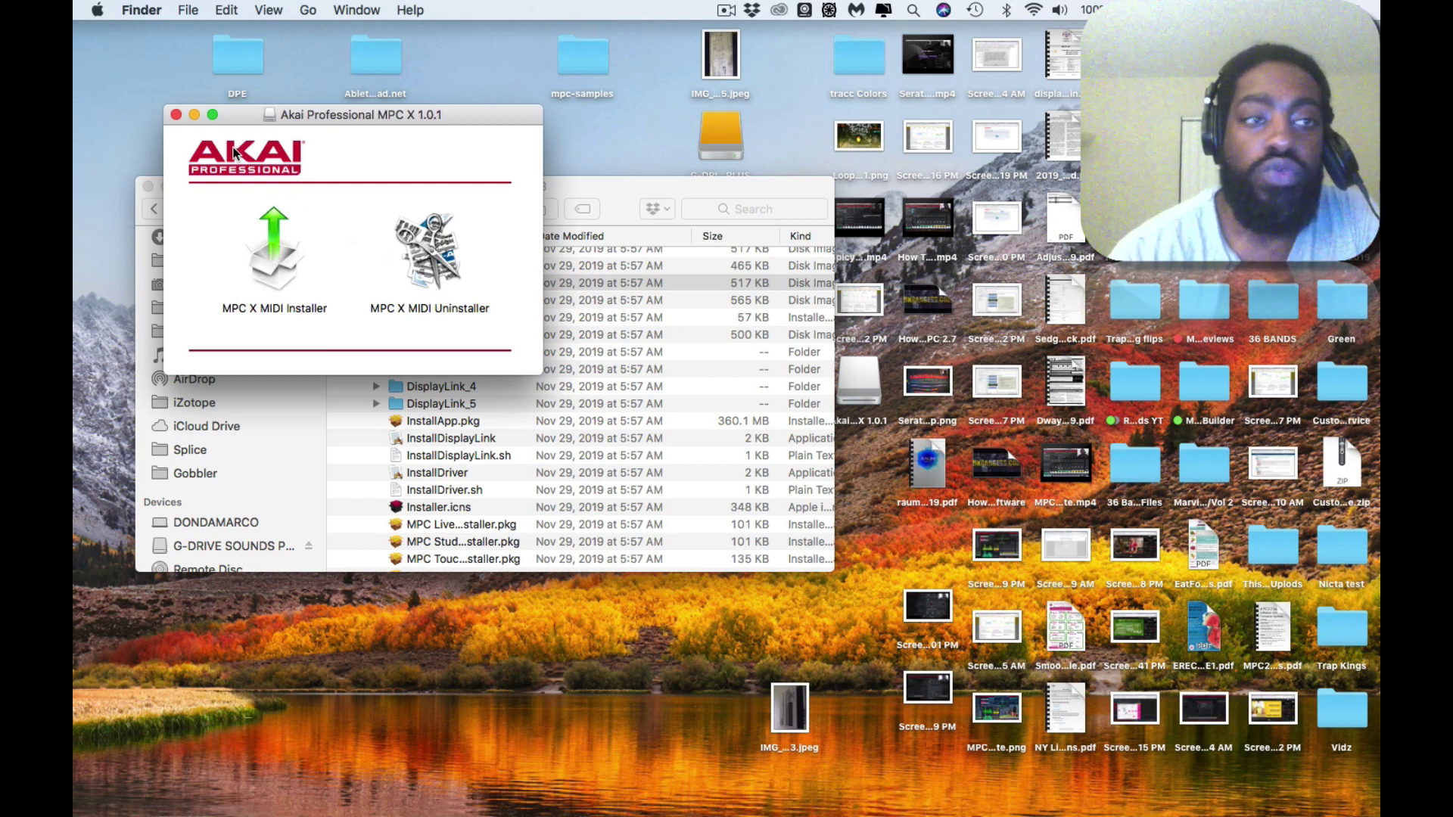
click(177, 115)
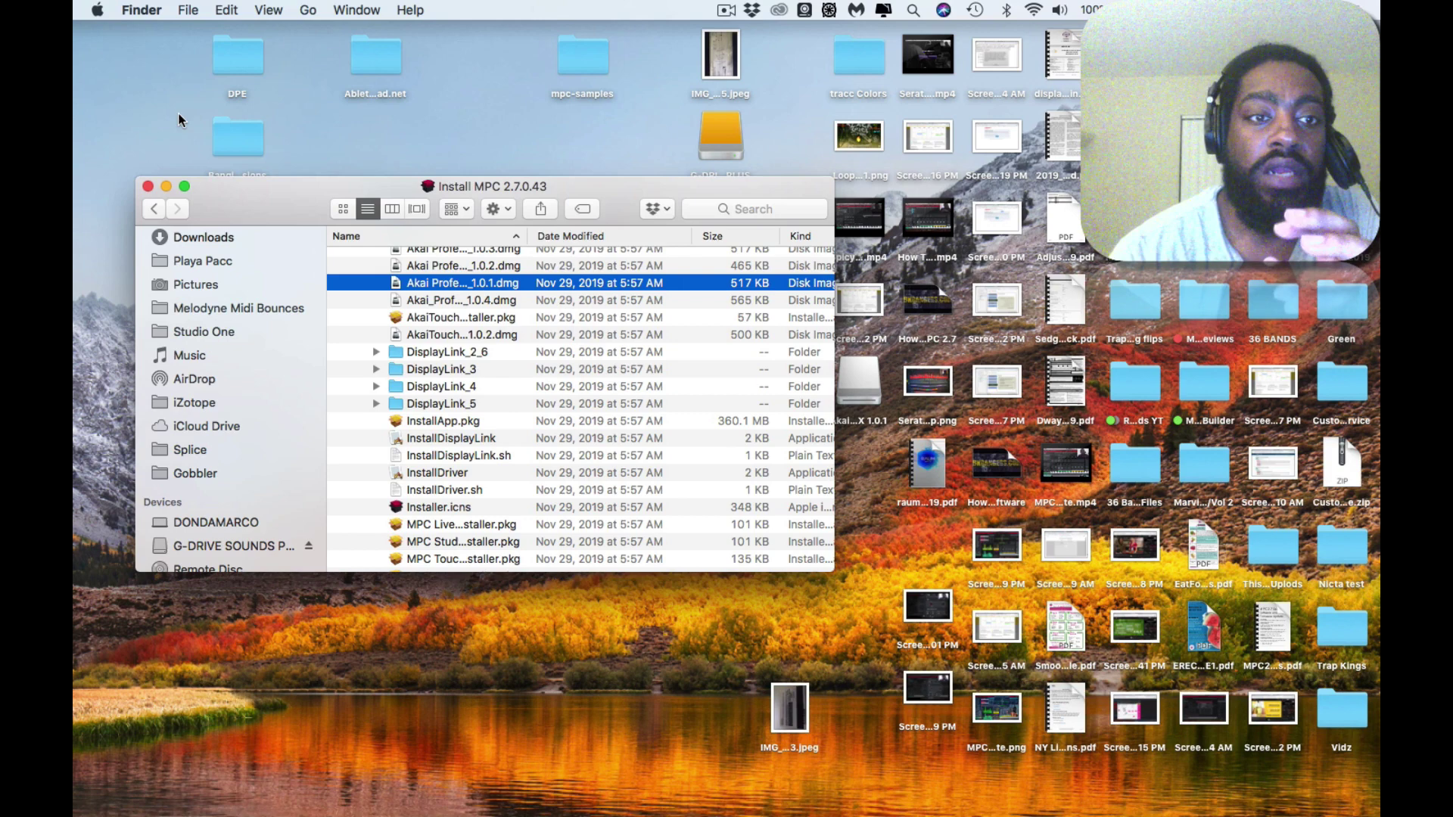
scroll(388, 272, up, 5)
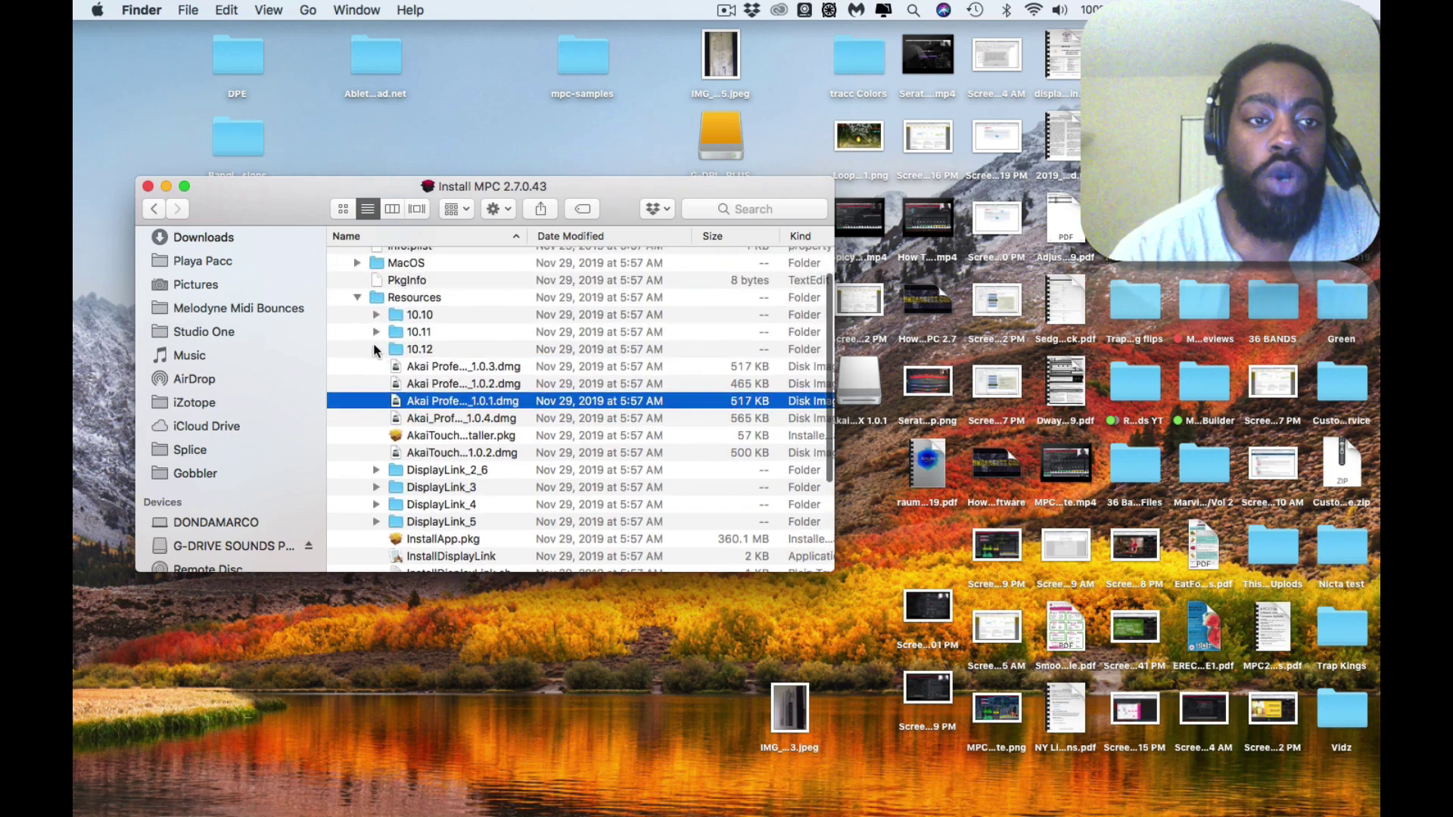
click(357, 298)
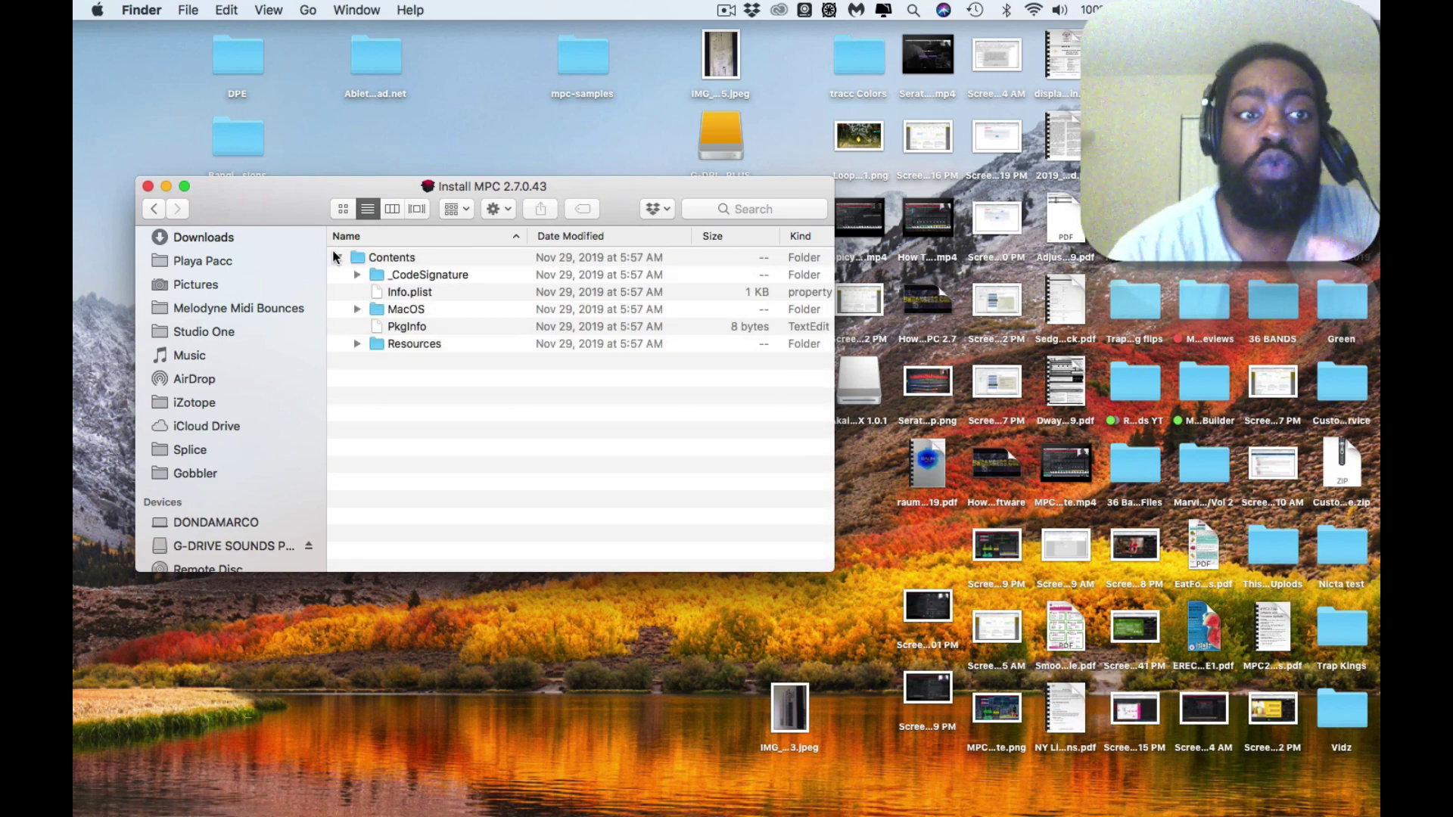
click(336, 258)
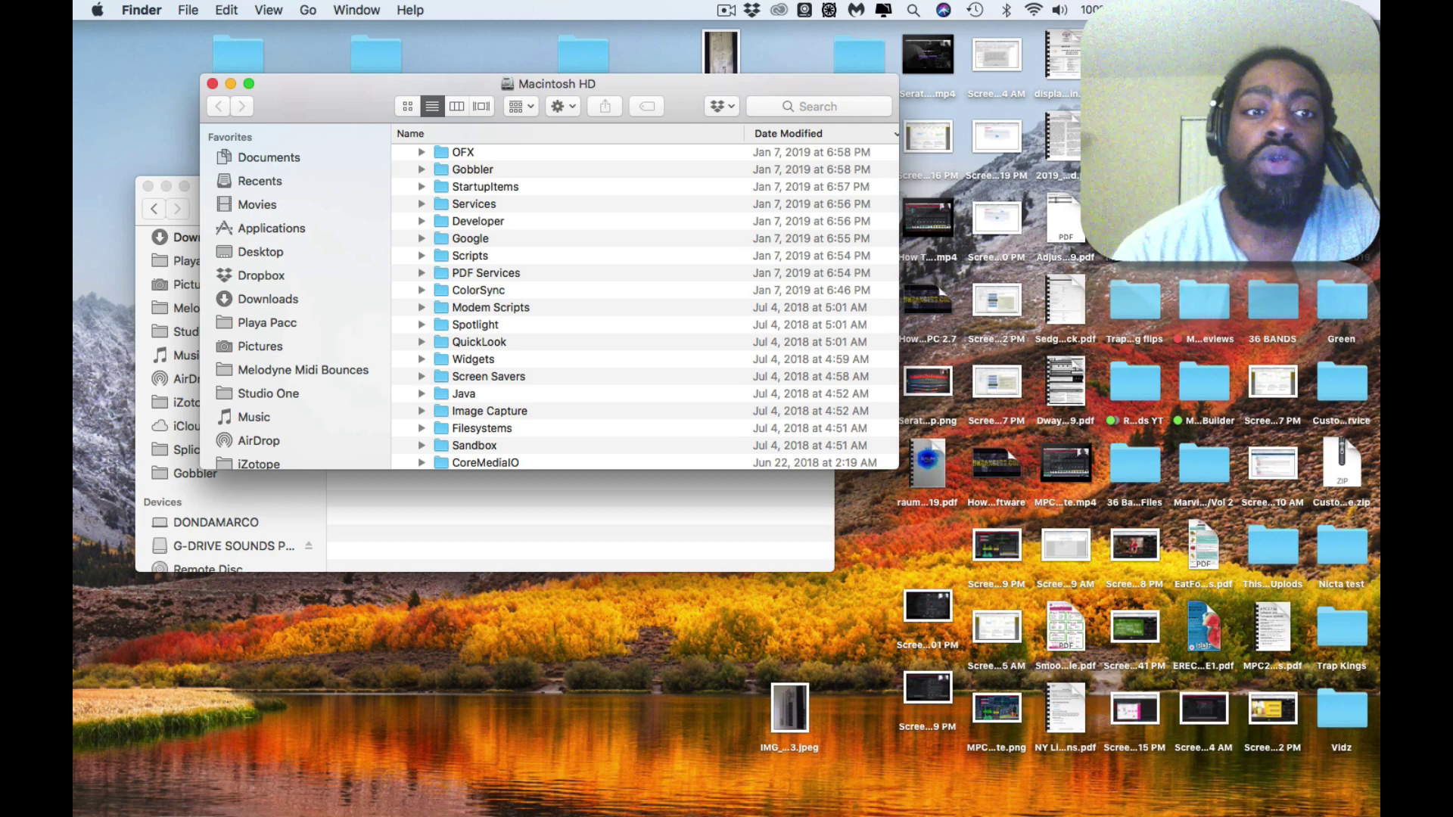
Locate the Uninstall MPC application under Library > Application Support > Akai > MPC.
scroll(607, 271, down, 15)
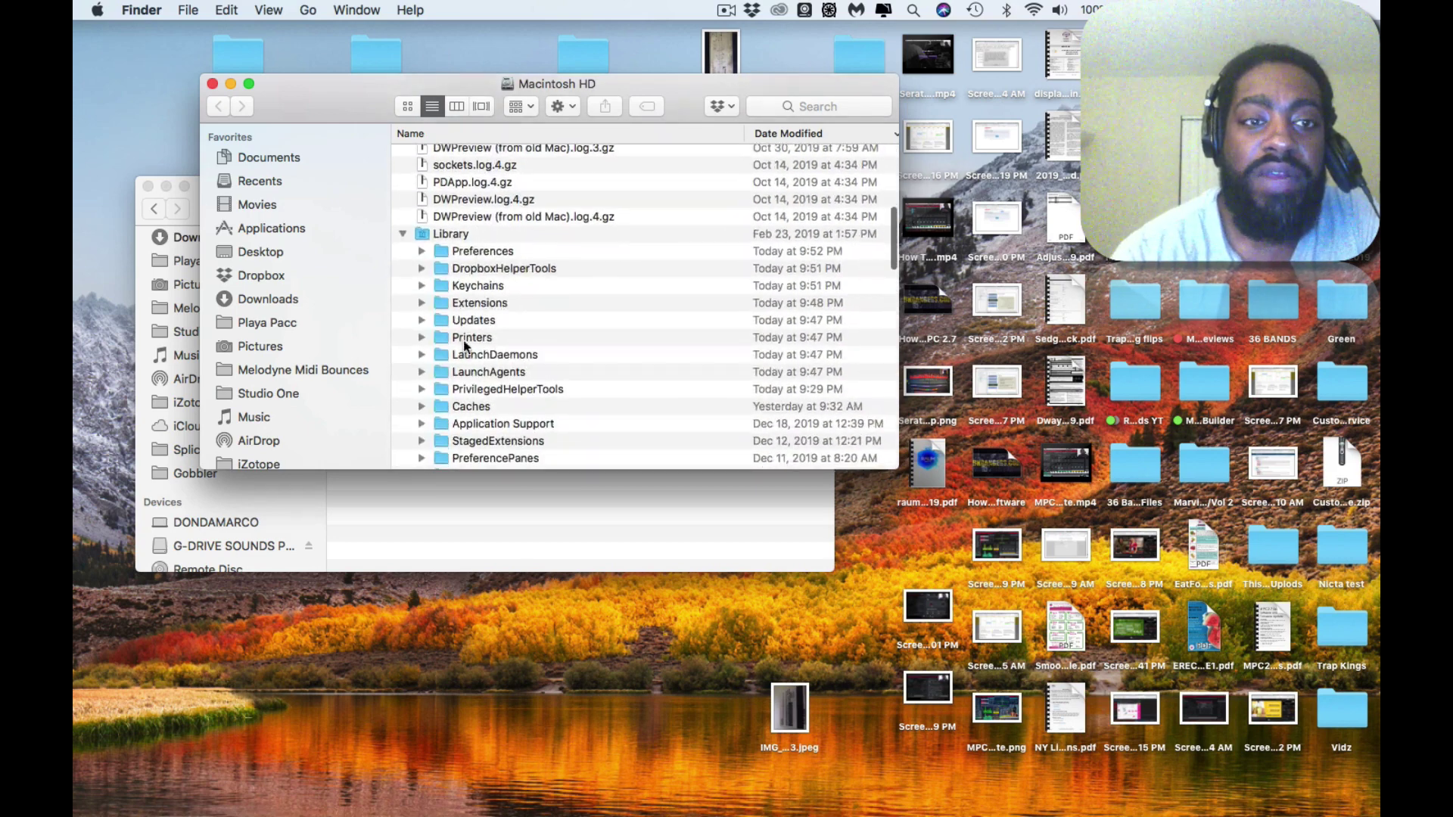
scroll(467, 352, down, 5)
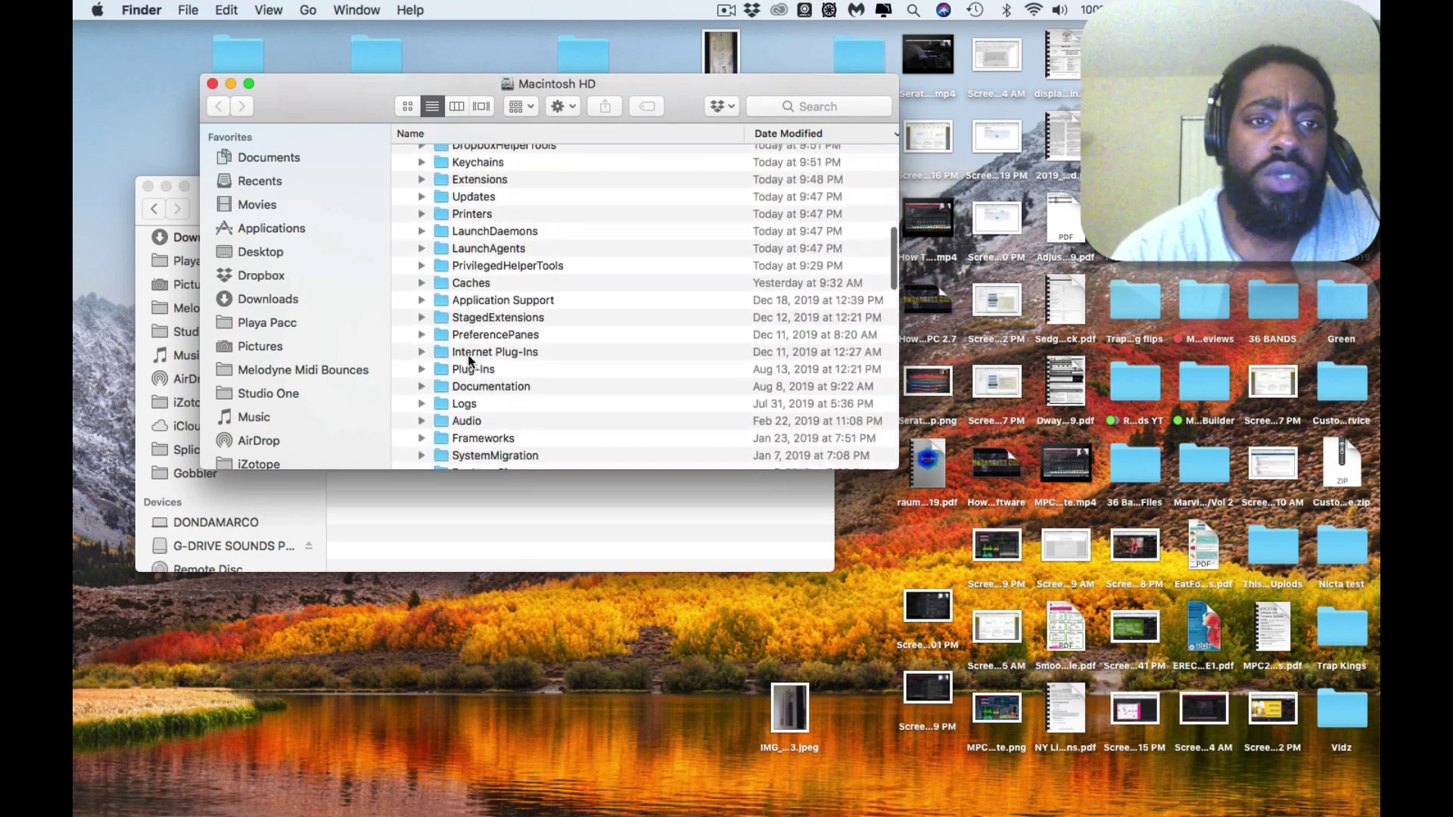
scroll(458, 341, down, 1)
click(421, 286)
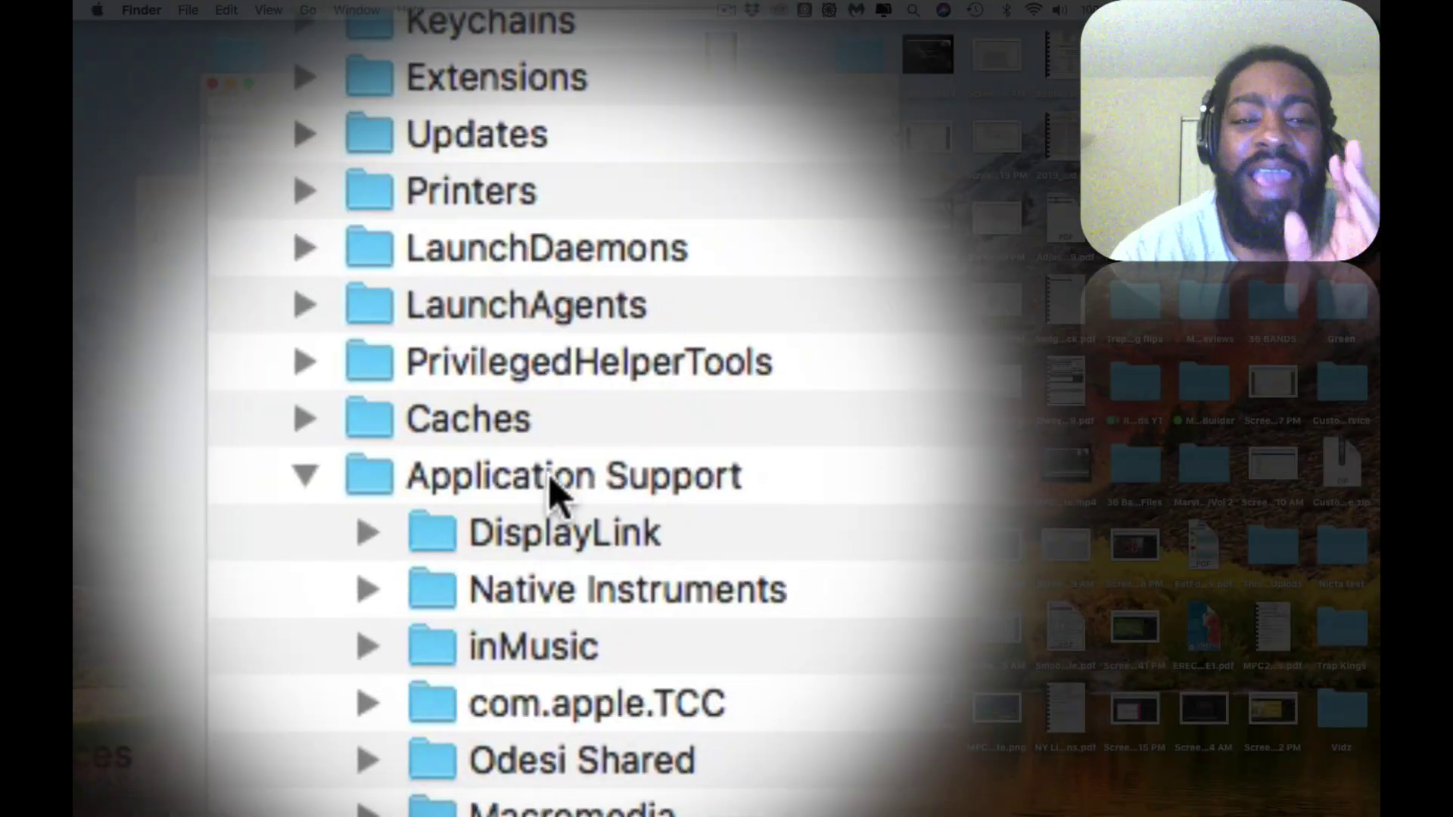
scroll(551, 491, down, 5)
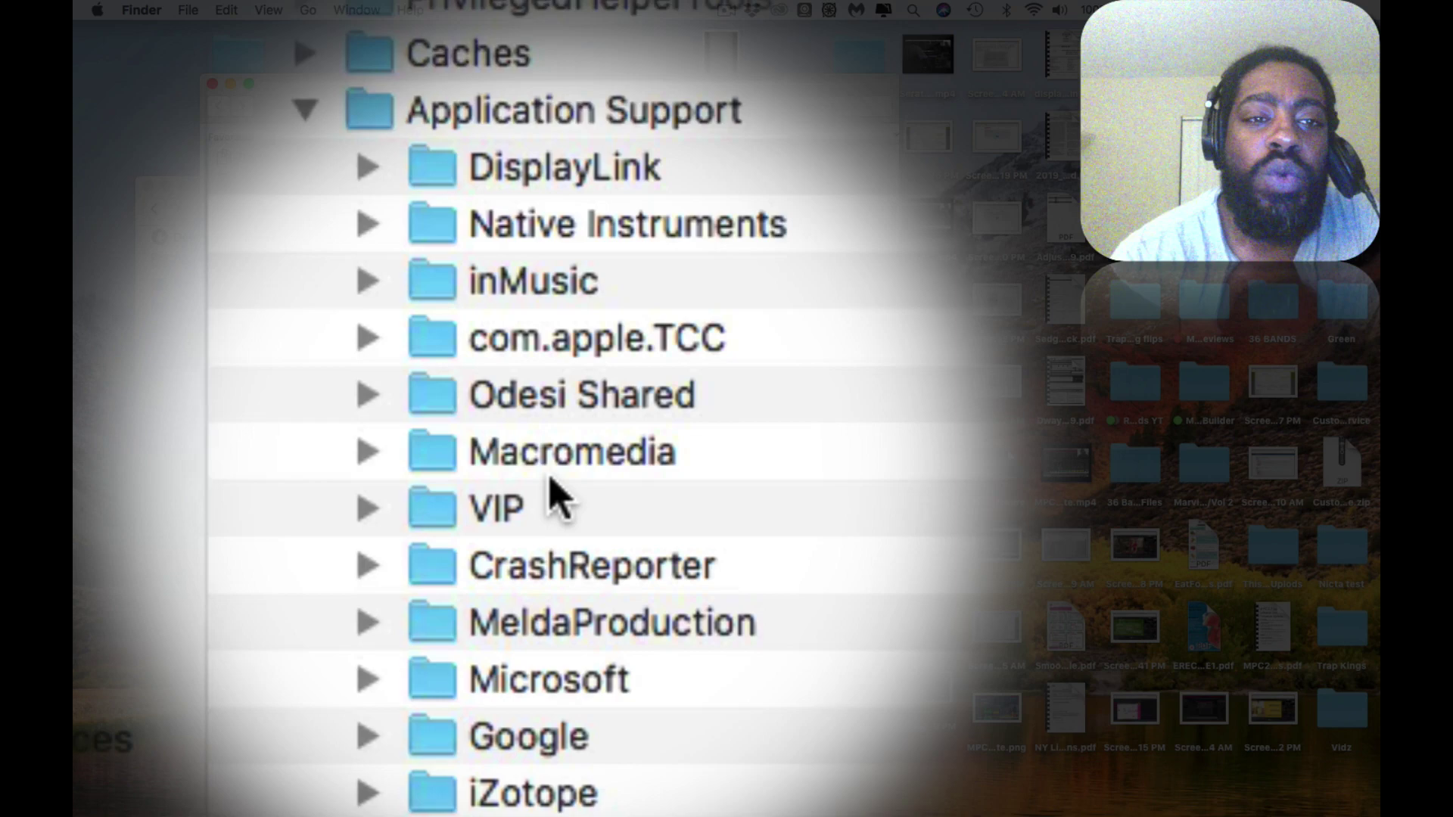
scroll(551, 491, down, 5)
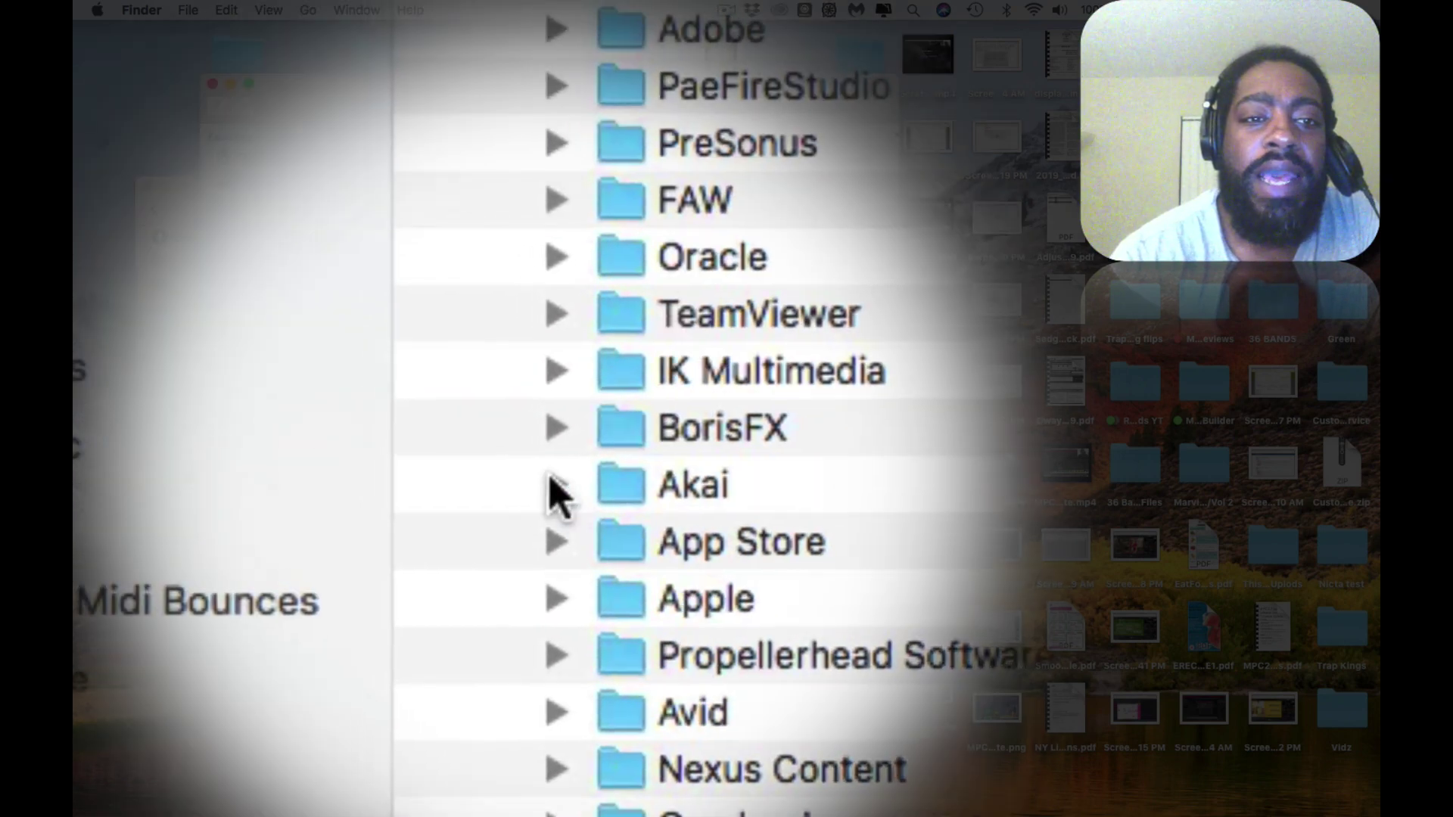
click(551, 492)
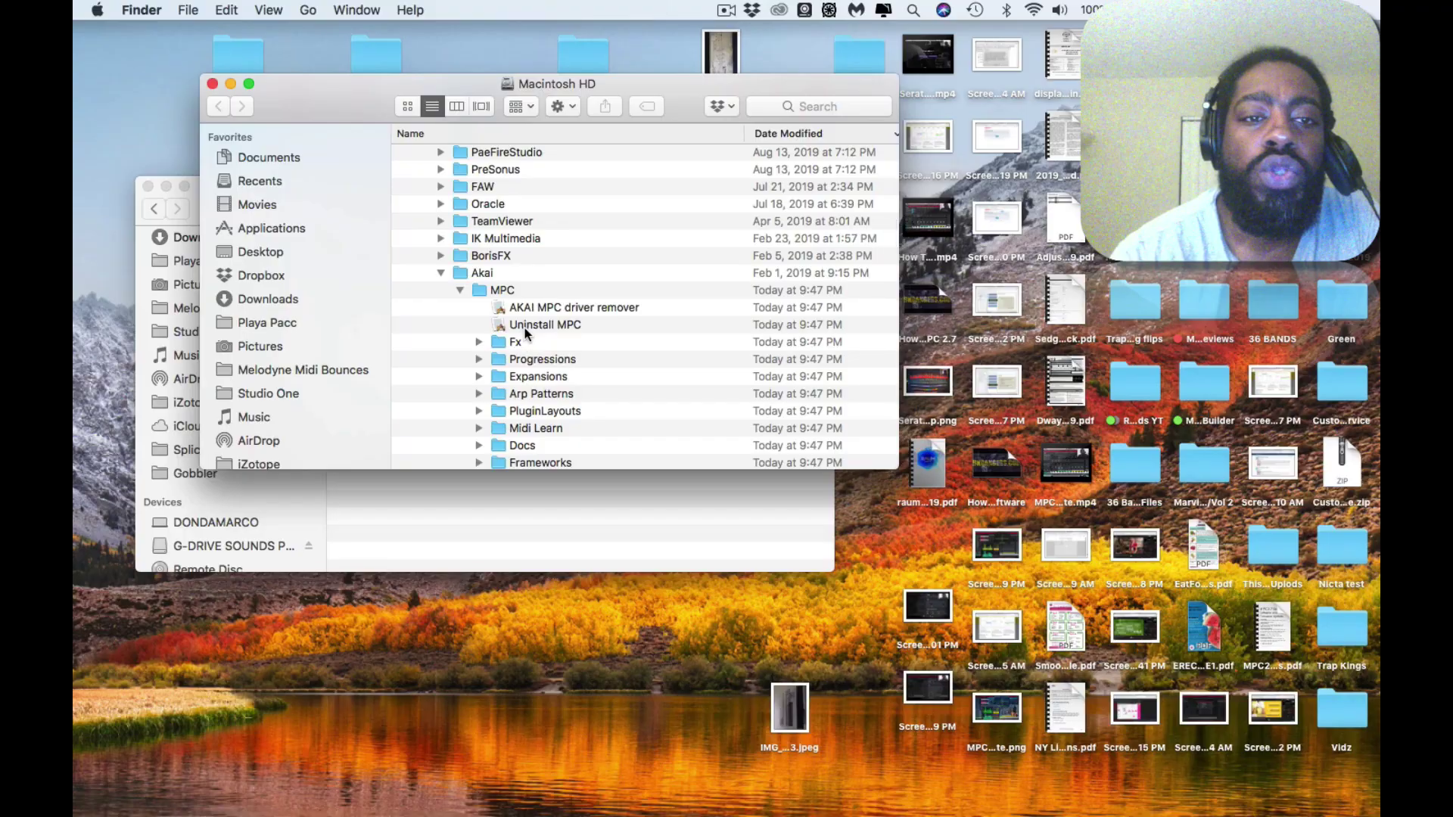
click(833, 521)
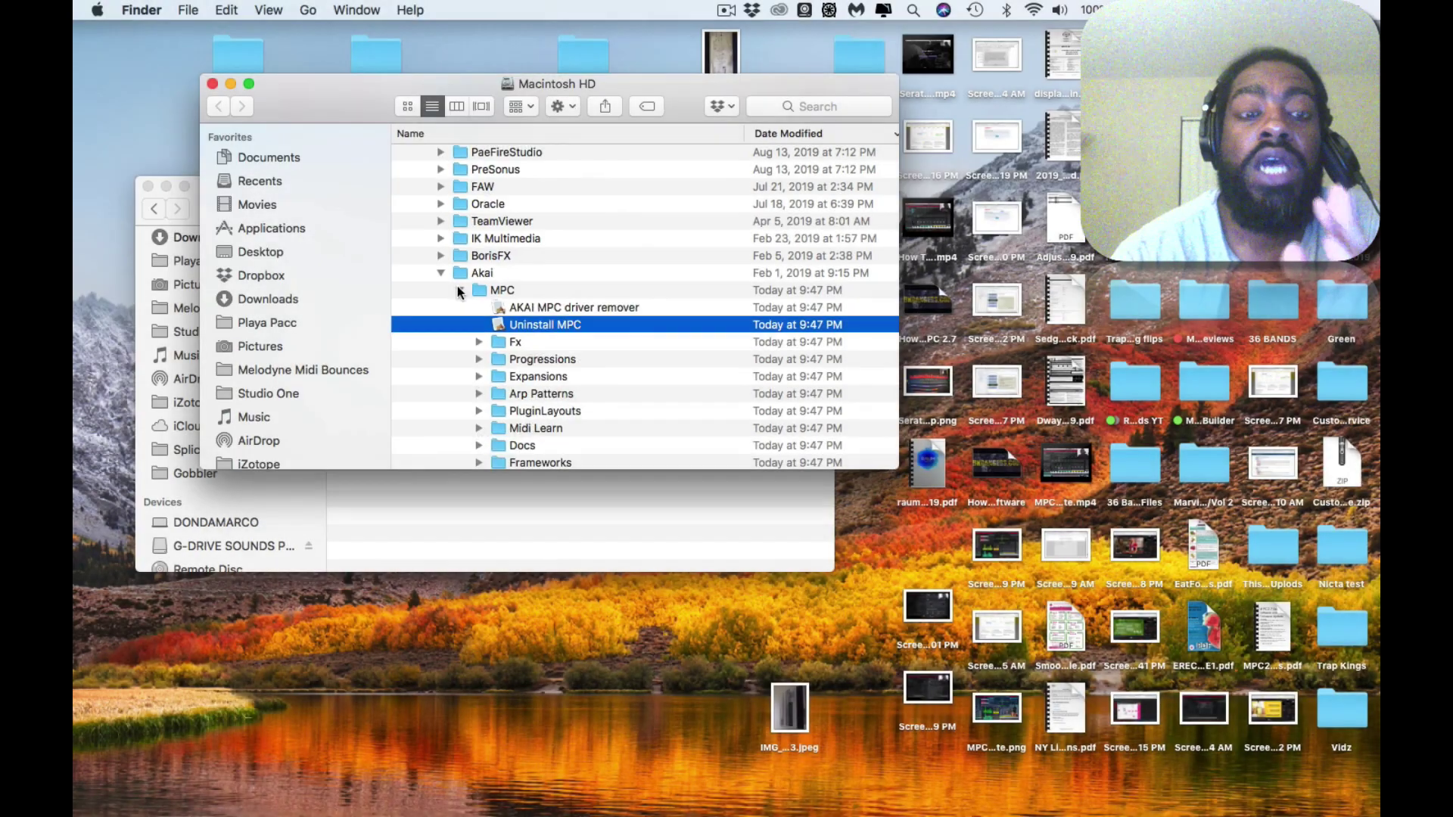
Collapse the MPC folder and bring the Install MPC 2.7.0.43 window to the front.
click(459, 291)
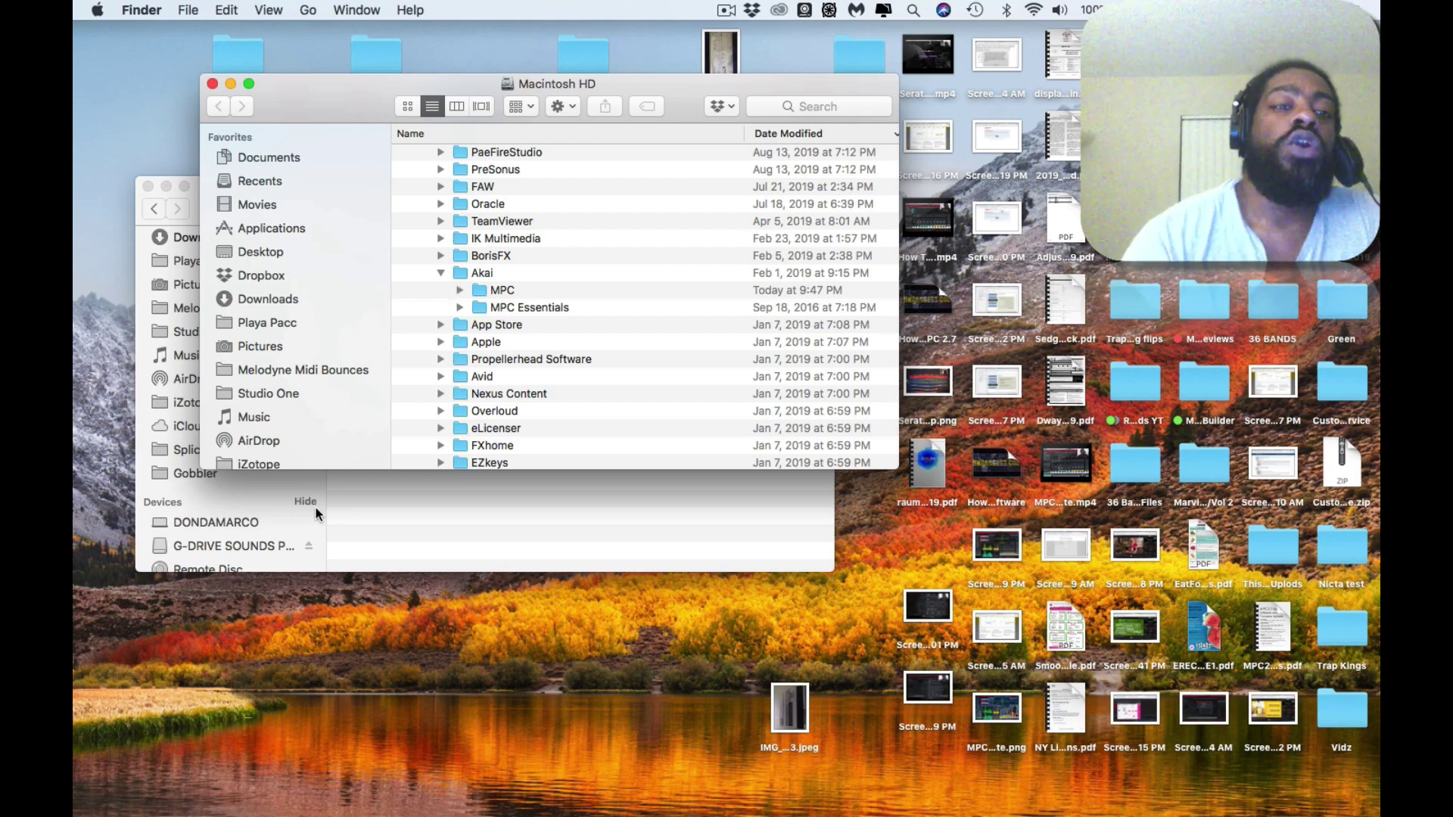
click(316, 515)
scroll(315, 507, up, 3)
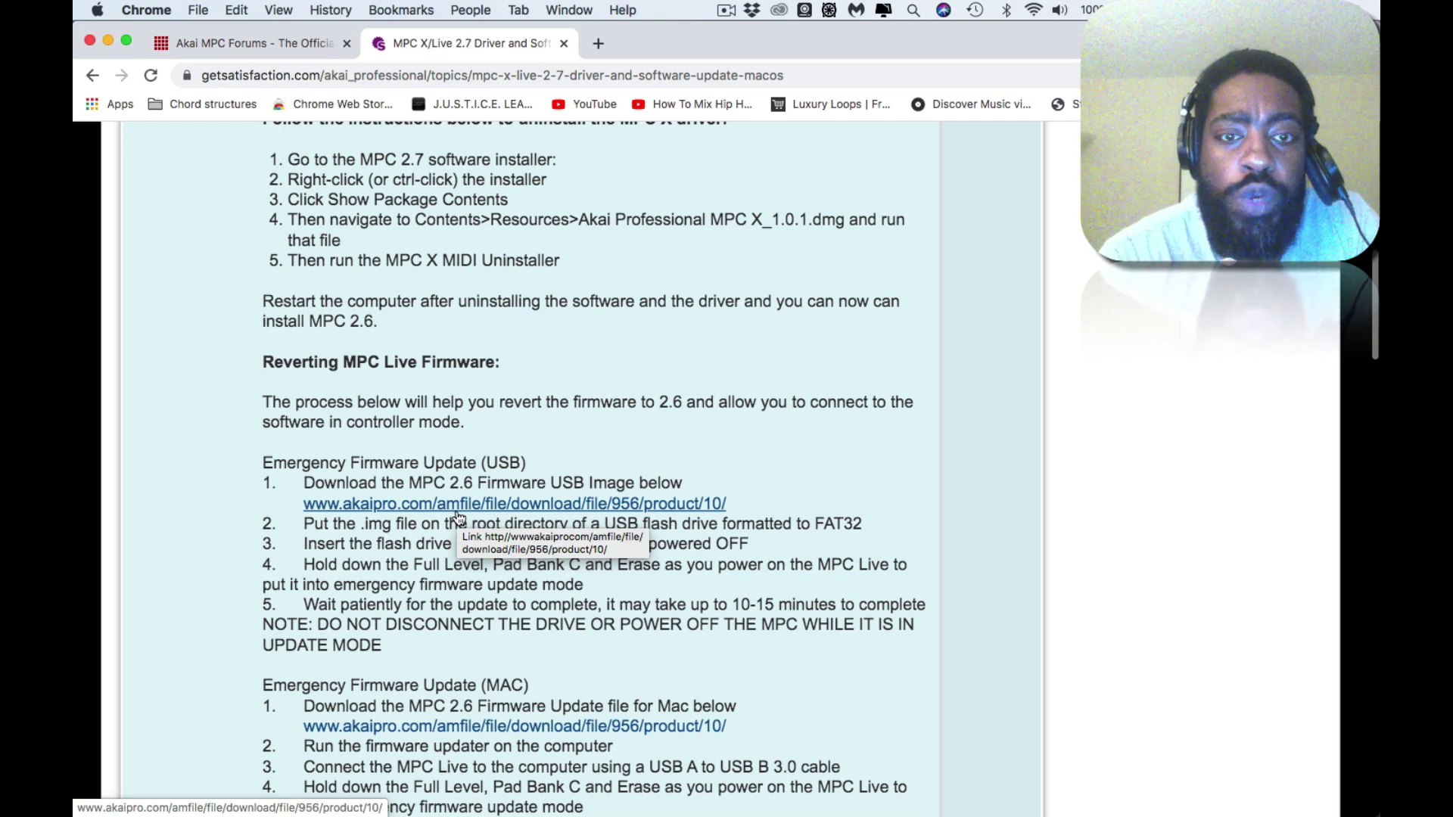
Scroll through the post's driver uninstall and firmware-revert instructions.
scroll(458, 517, up, 1)
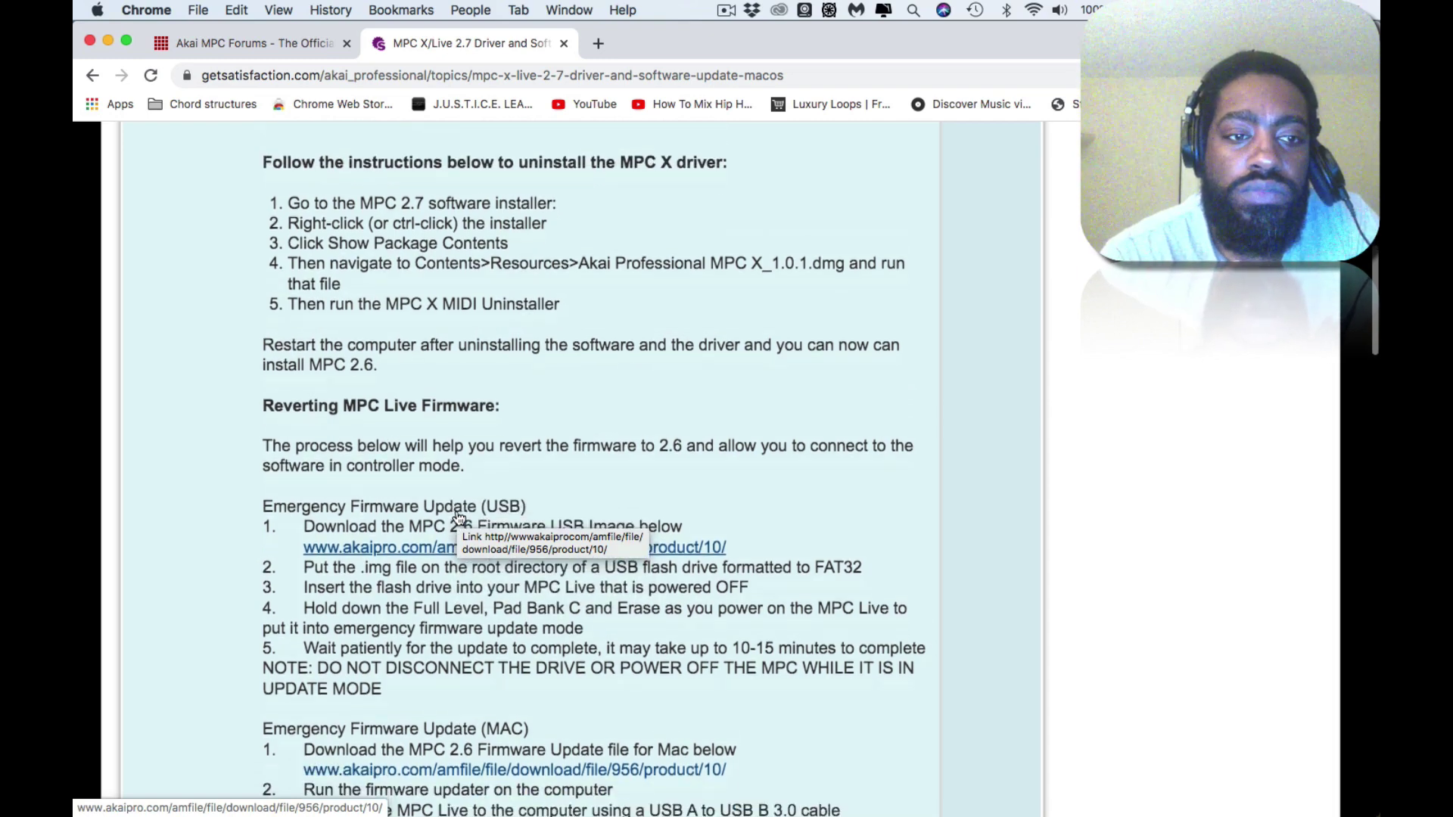
scroll(458, 517, down, 1)
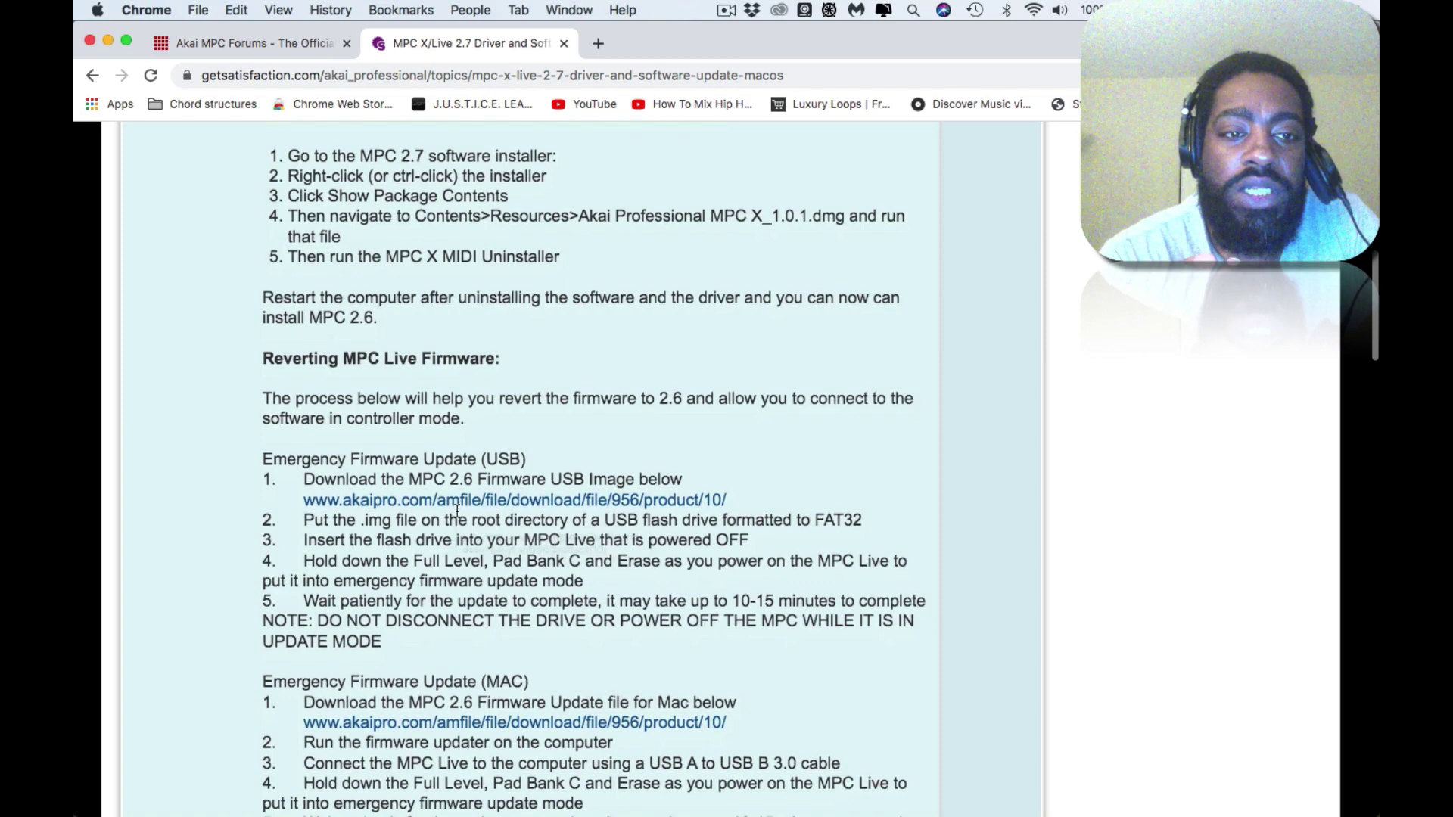
scroll(457, 512, up, 1)
scroll(457, 511, down, 2)
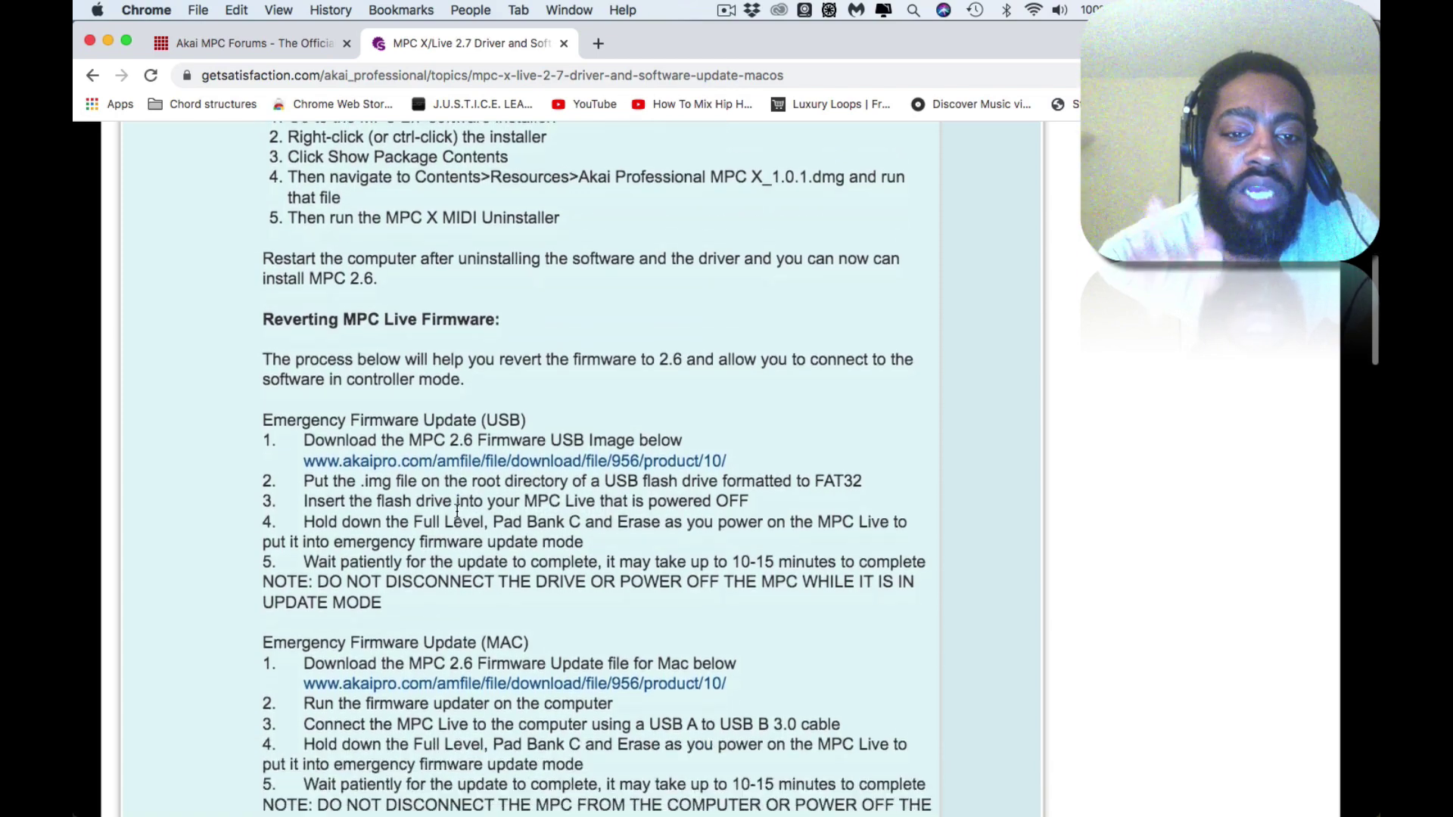
scroll(457, 511, up, 3)
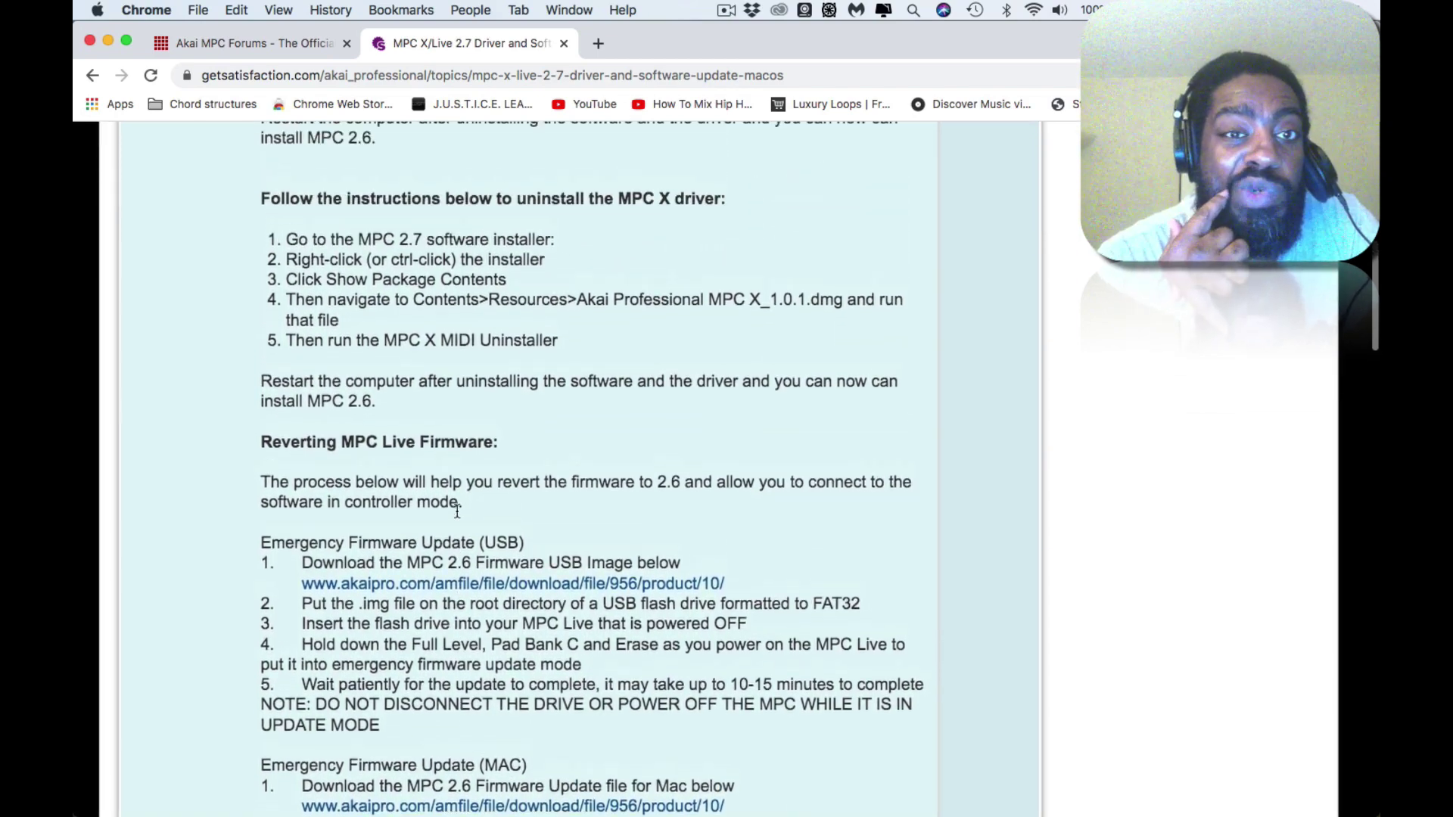
scroll(457, 512, up, 3)
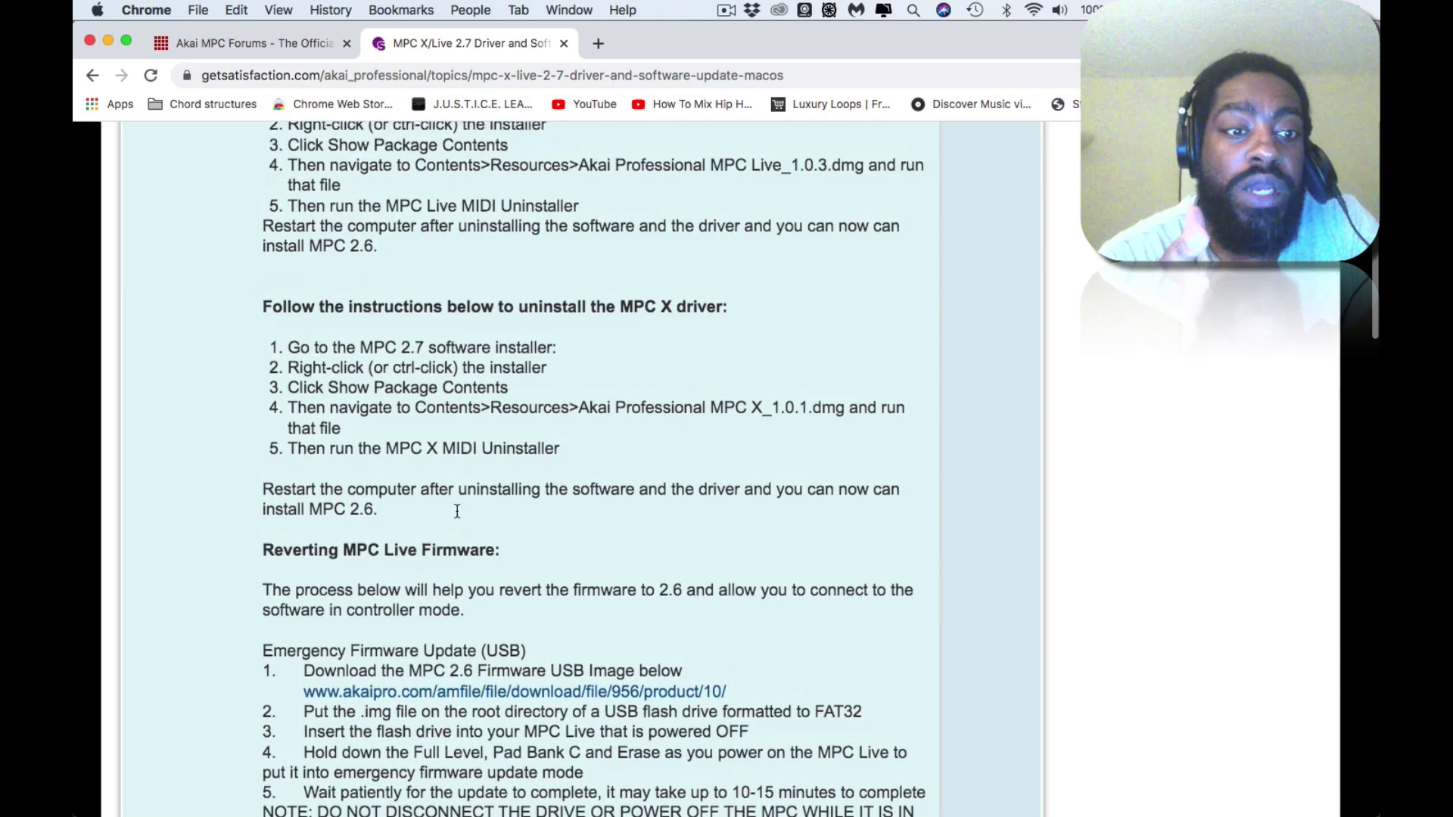
scroll(457, 512, up, 12)
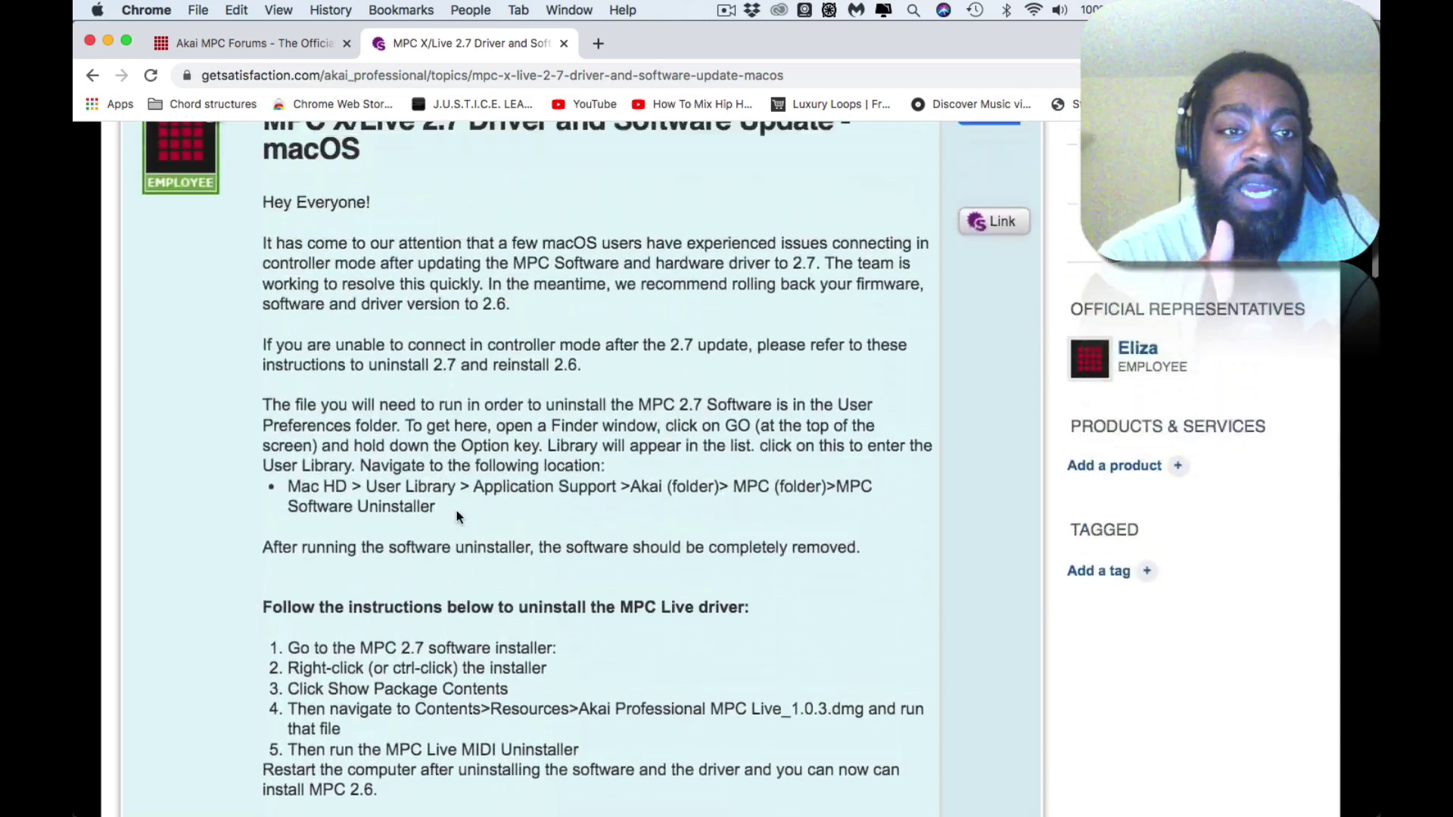
scroll(457, 510, up, 2)
scroll(456, 510, down, 10)
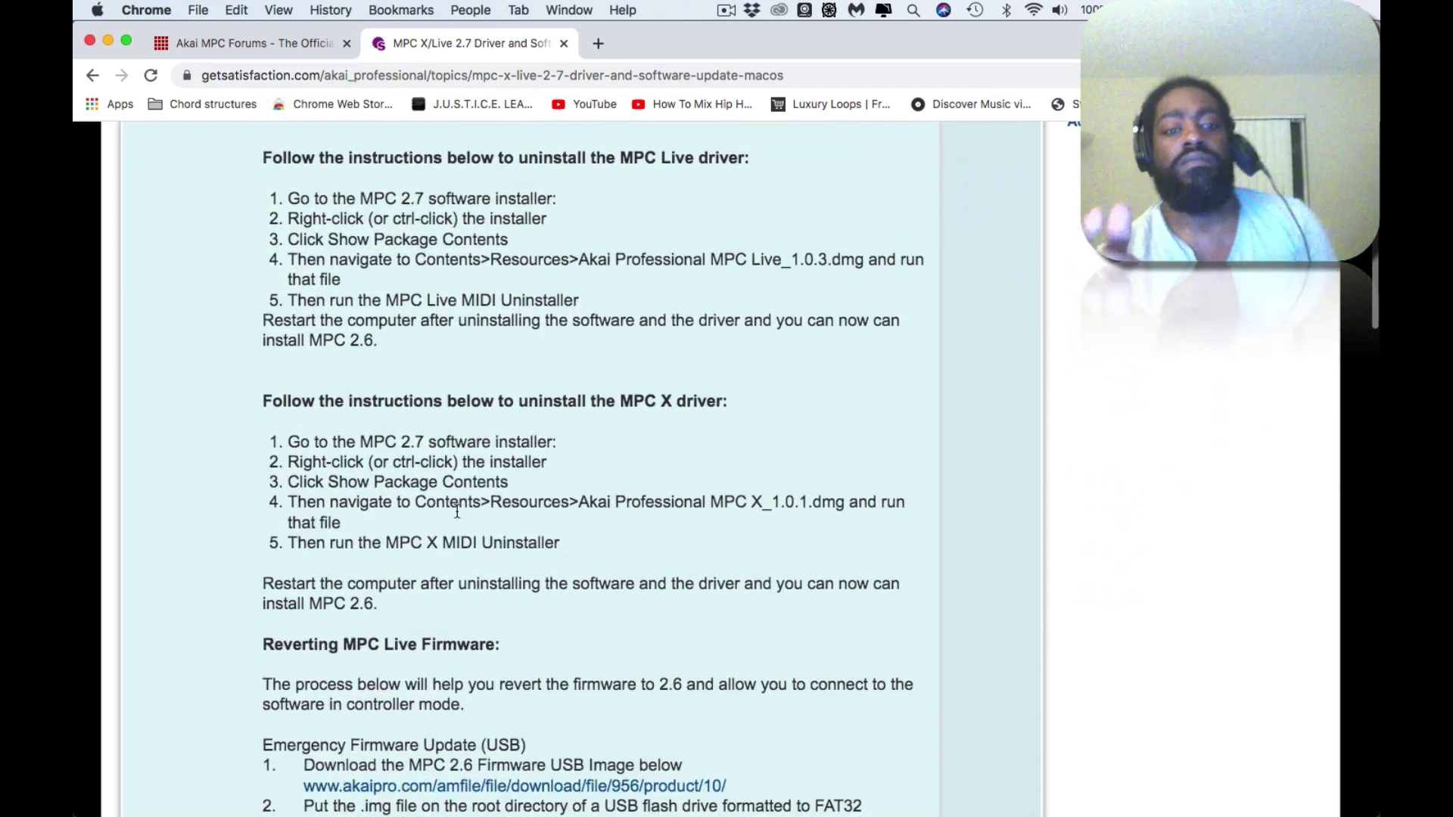
Glance at the Akai MPC Forums tab, then return to the 2.7 post and review it again.
click(294, 47)
click(470, 43)
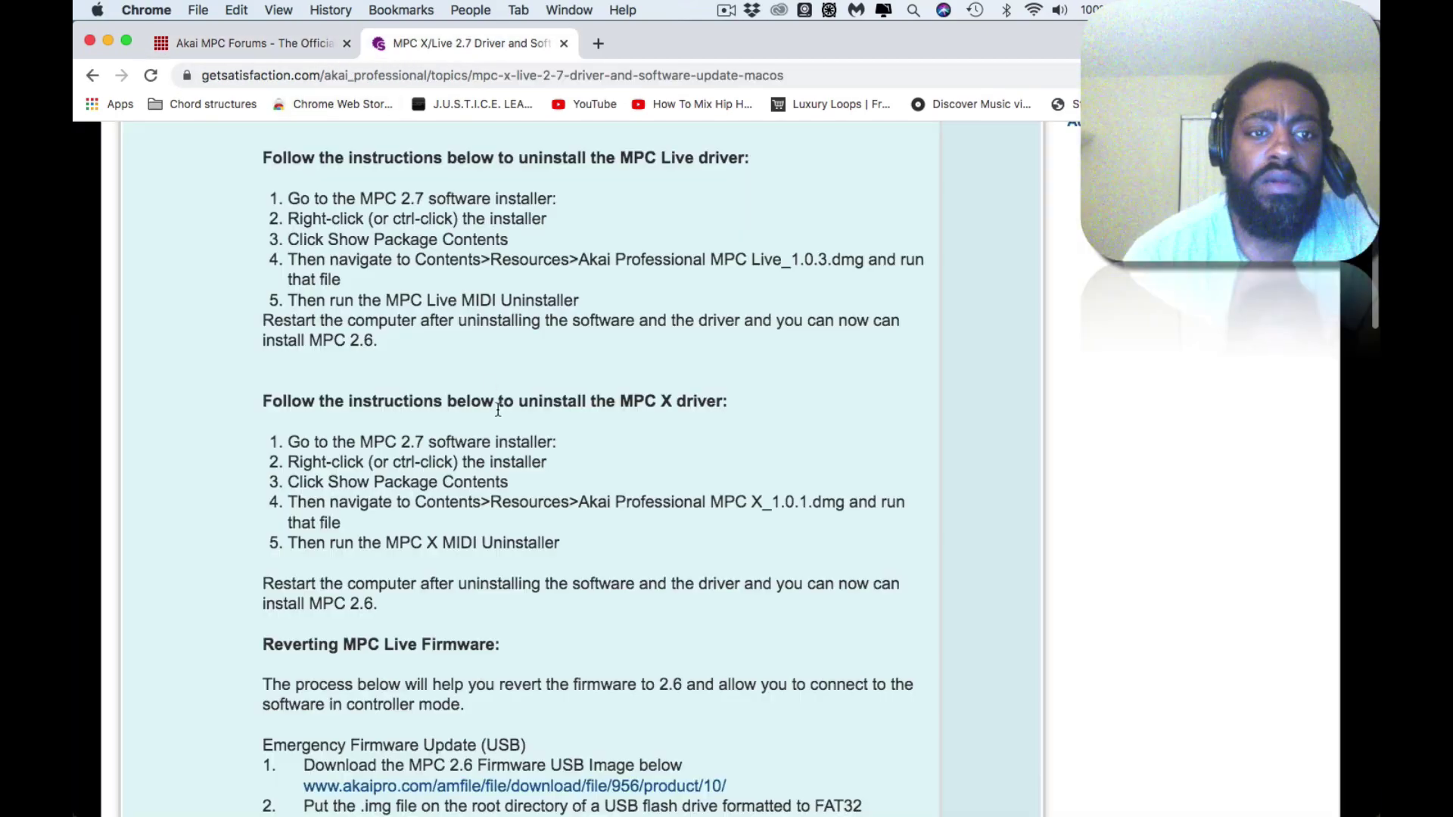
scroll(498, 410, down, 20)
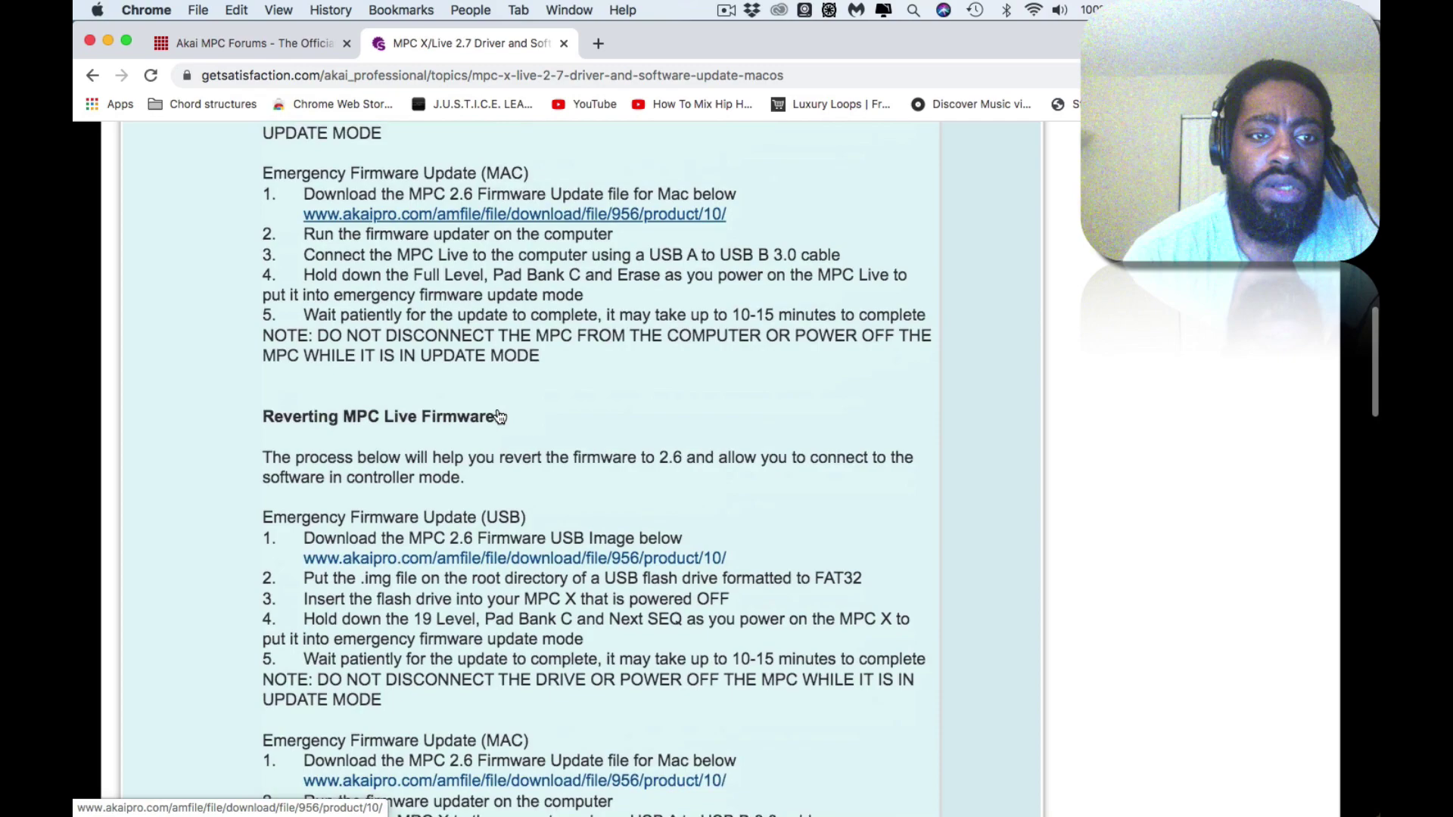
scroll(500, 416, down, 10)
scroll(498, 412, up, 16)
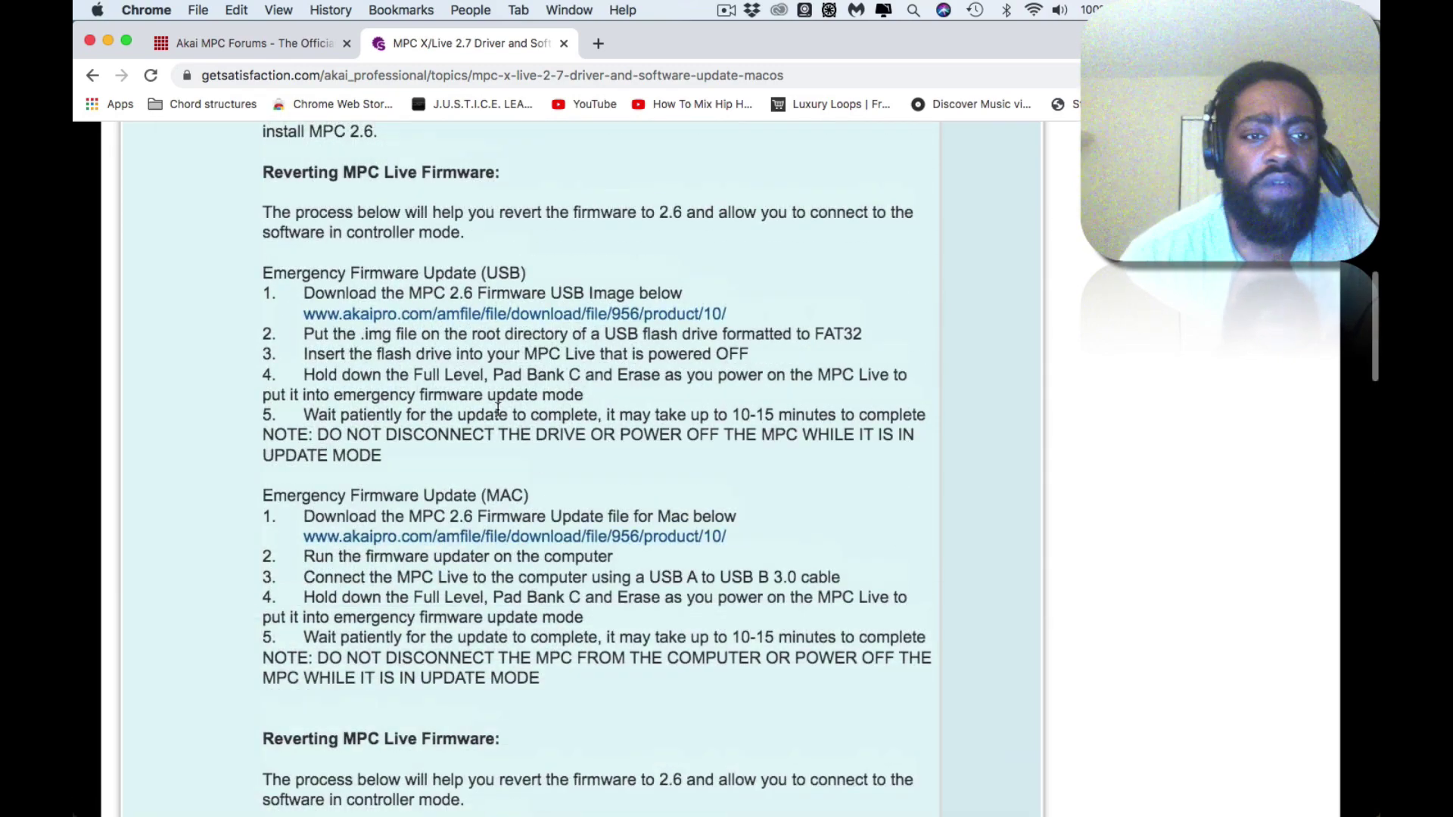
scroll(498, 409, up, 3)
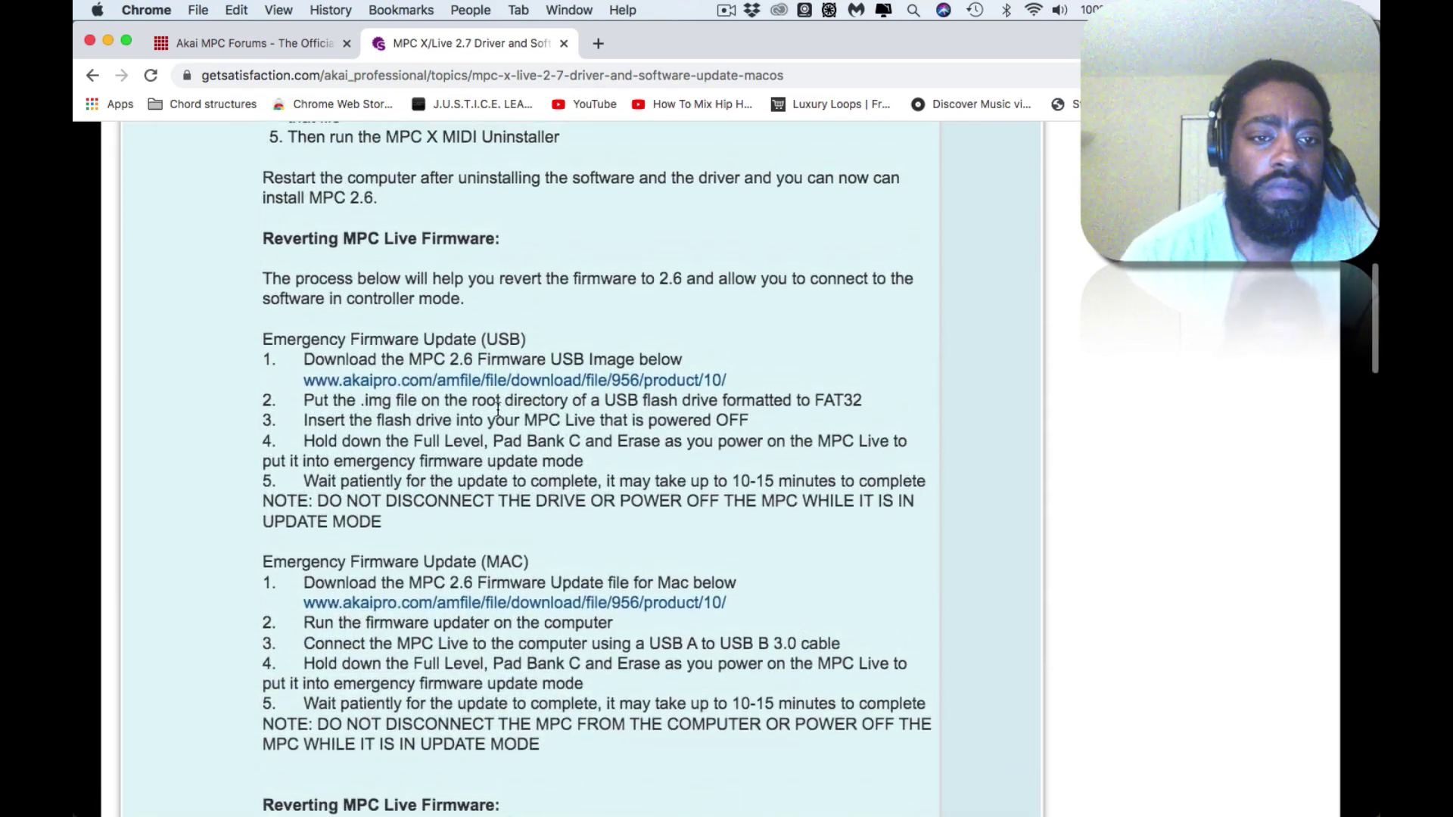
scroll(498, 409, up, 9)
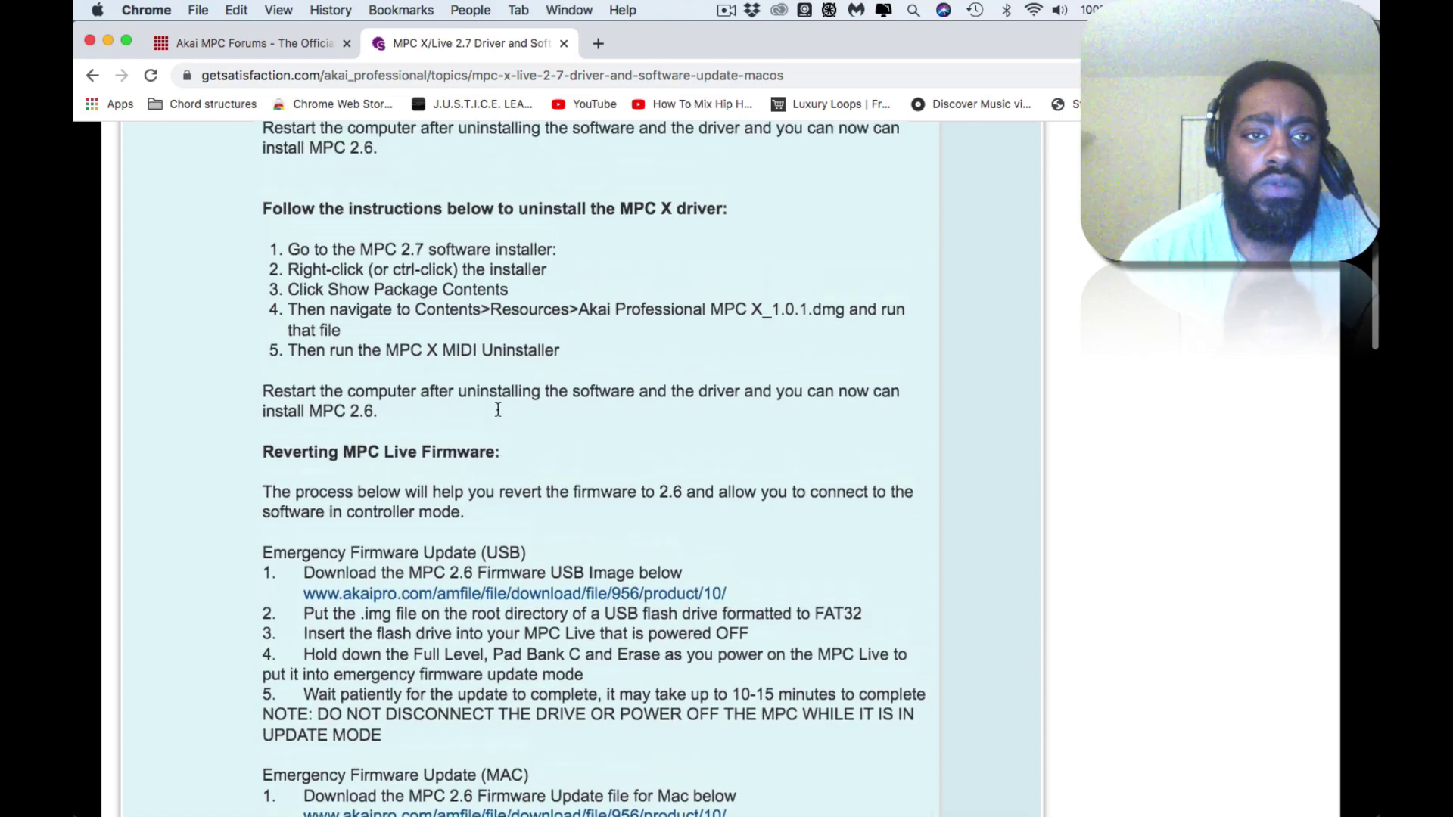
scroll(498, 410, up, 7)
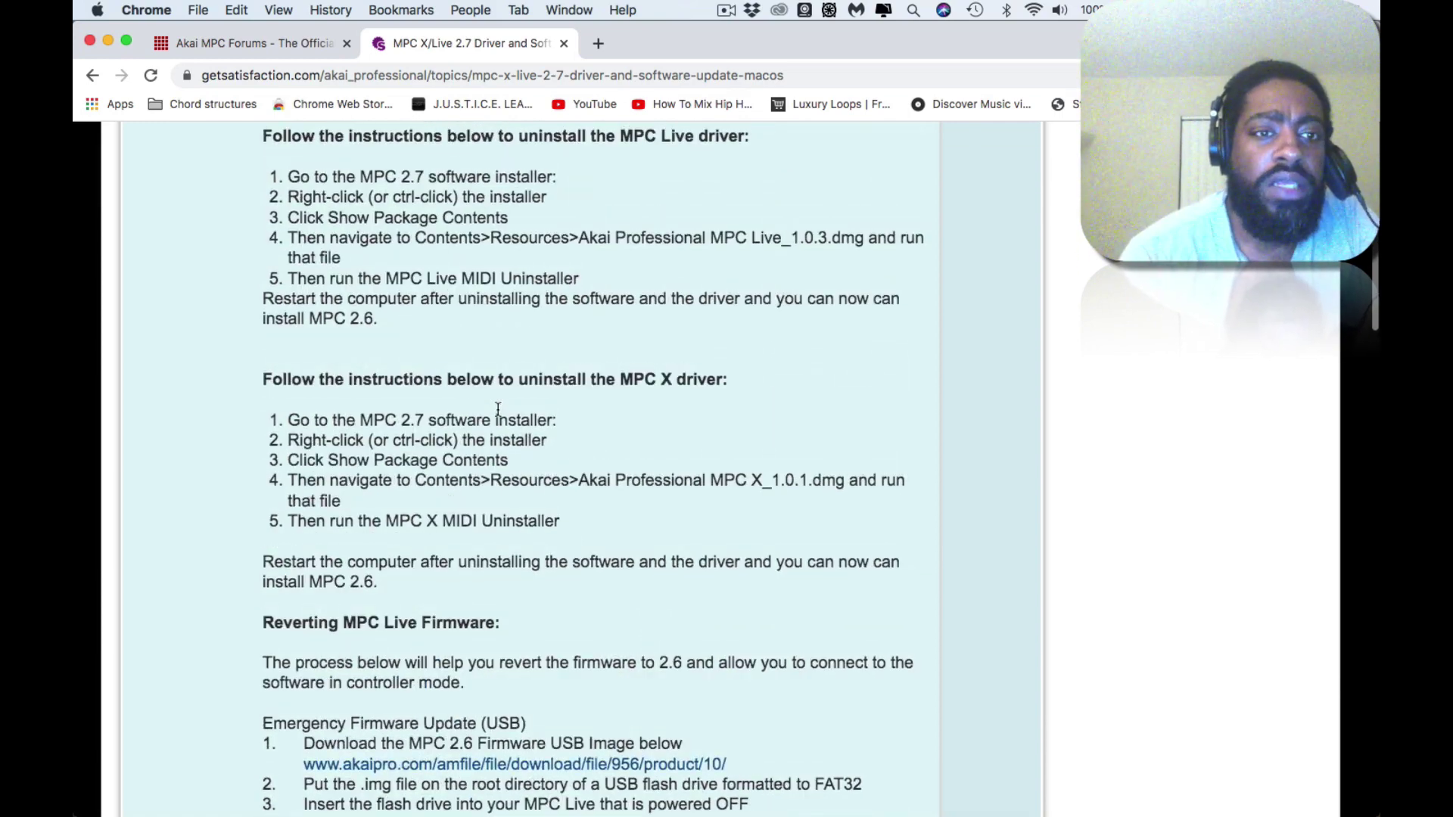
scroll(498, 409, up, 1)
Open a new tab and go to the Akai Professional website via 'aka'.
click(598, 43)
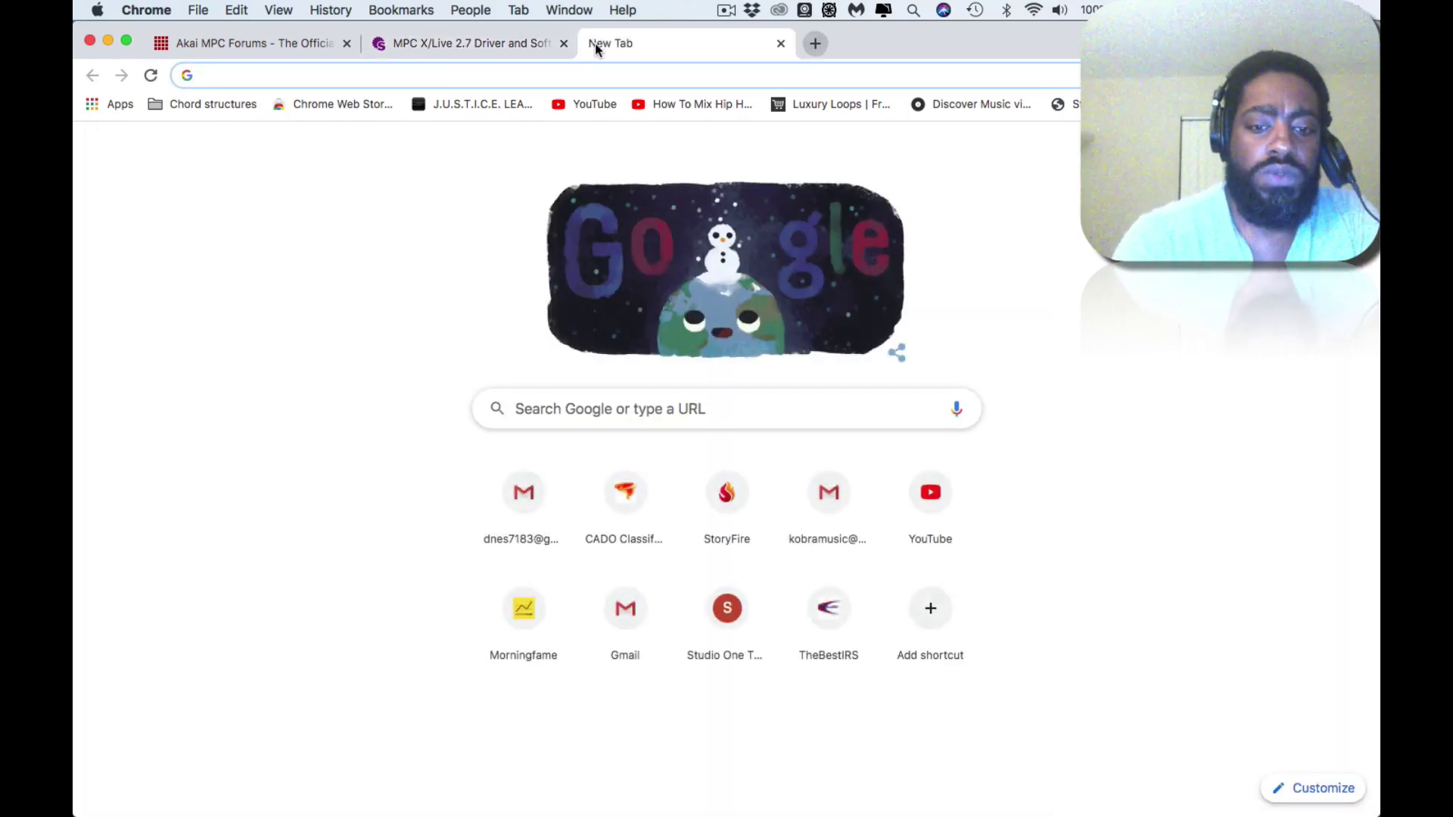
text(aka)
key(Return)
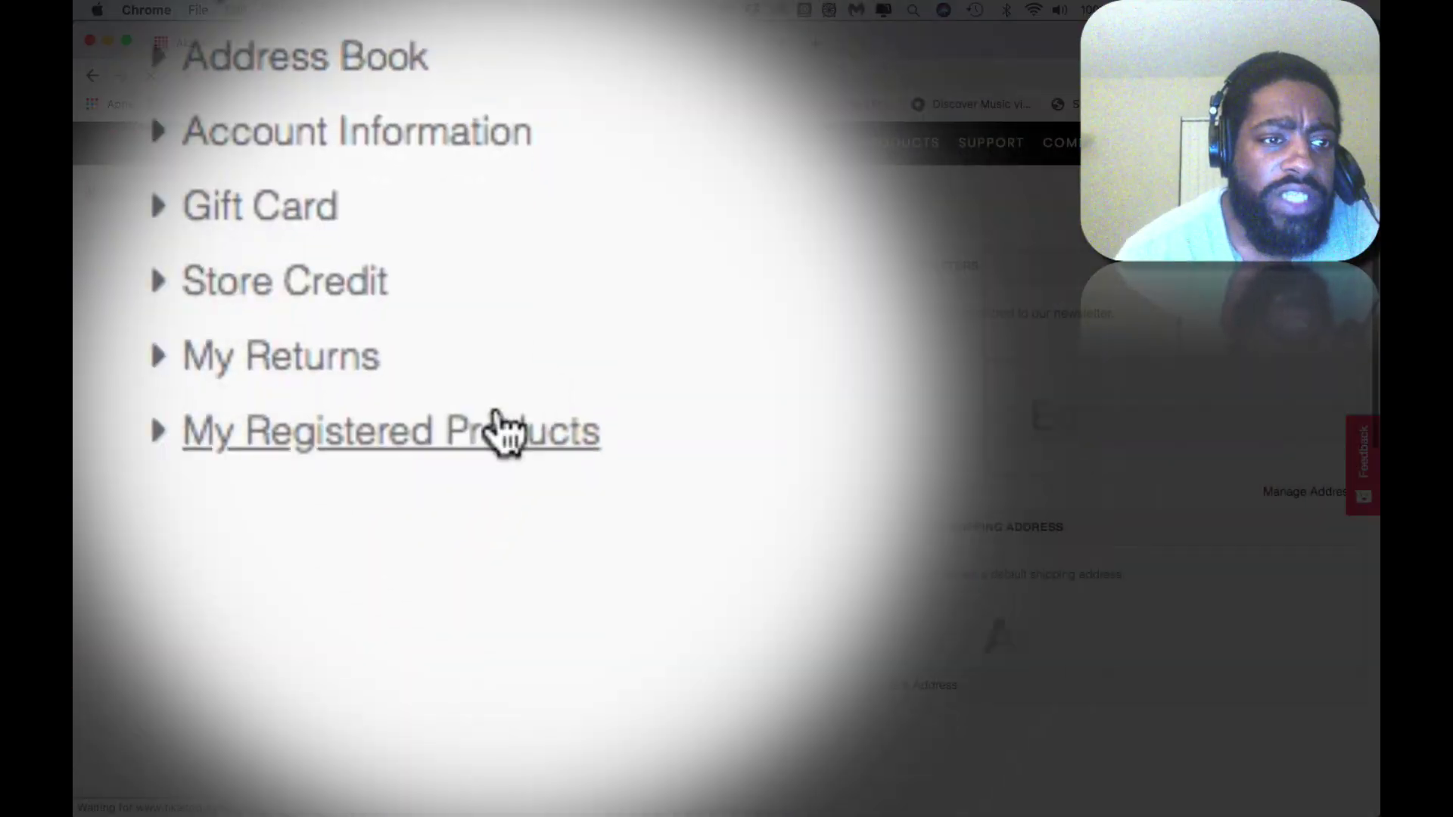
Open My Registered Products, choose MPC Live, and show its Downloads section.
click(499, 432)
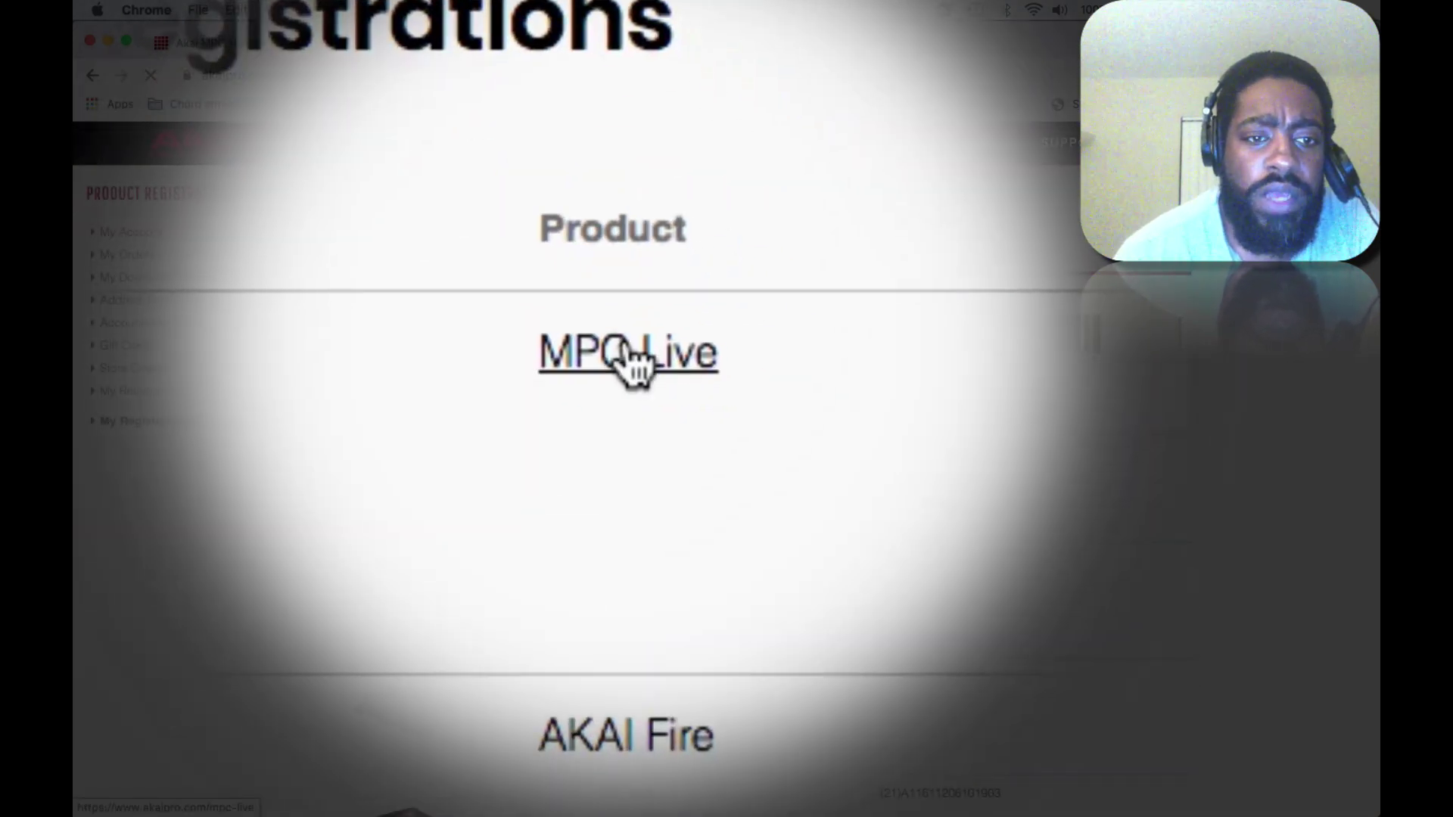
click(629, 355)
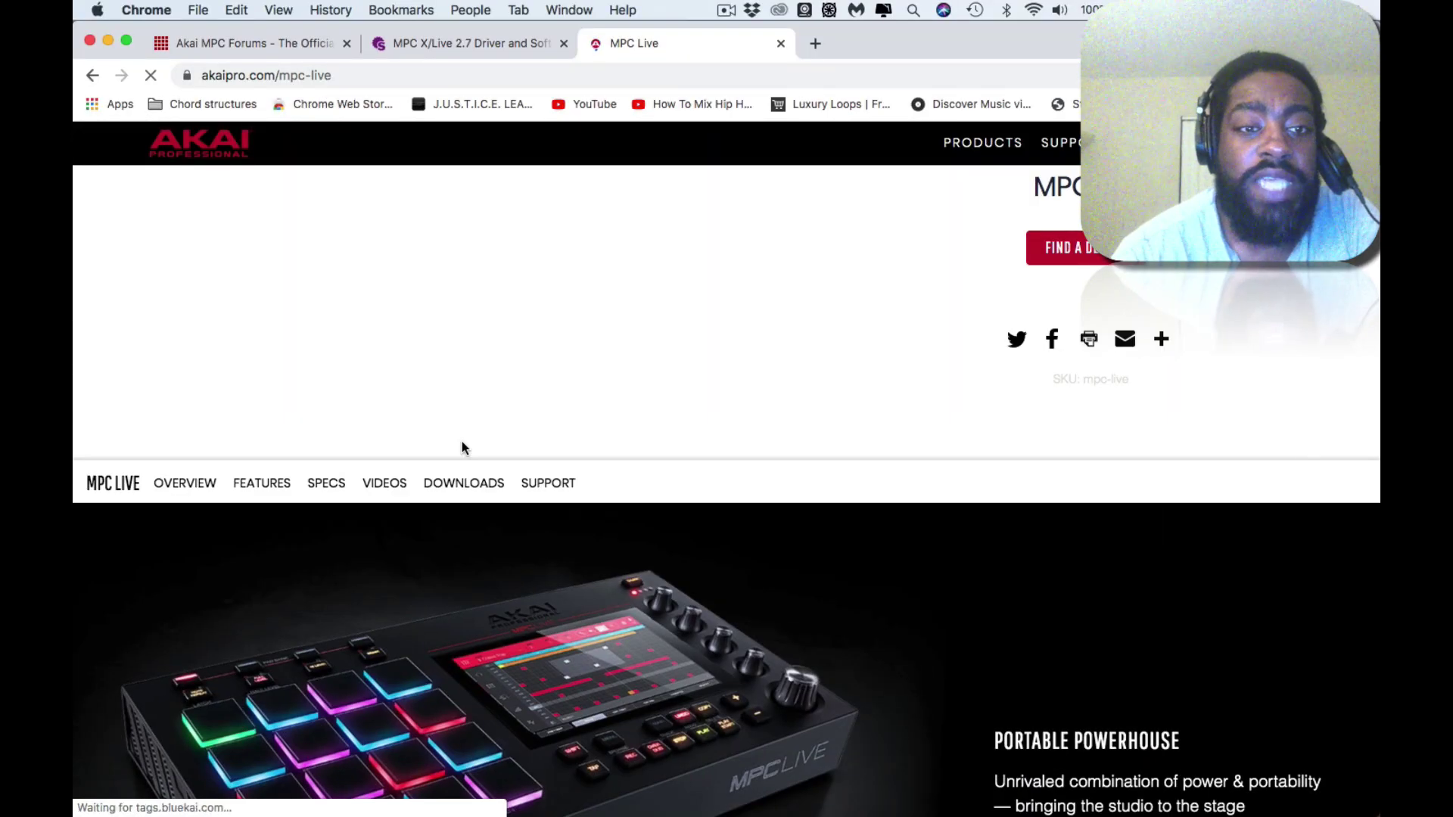
click(462, 483)
click(463, 488)
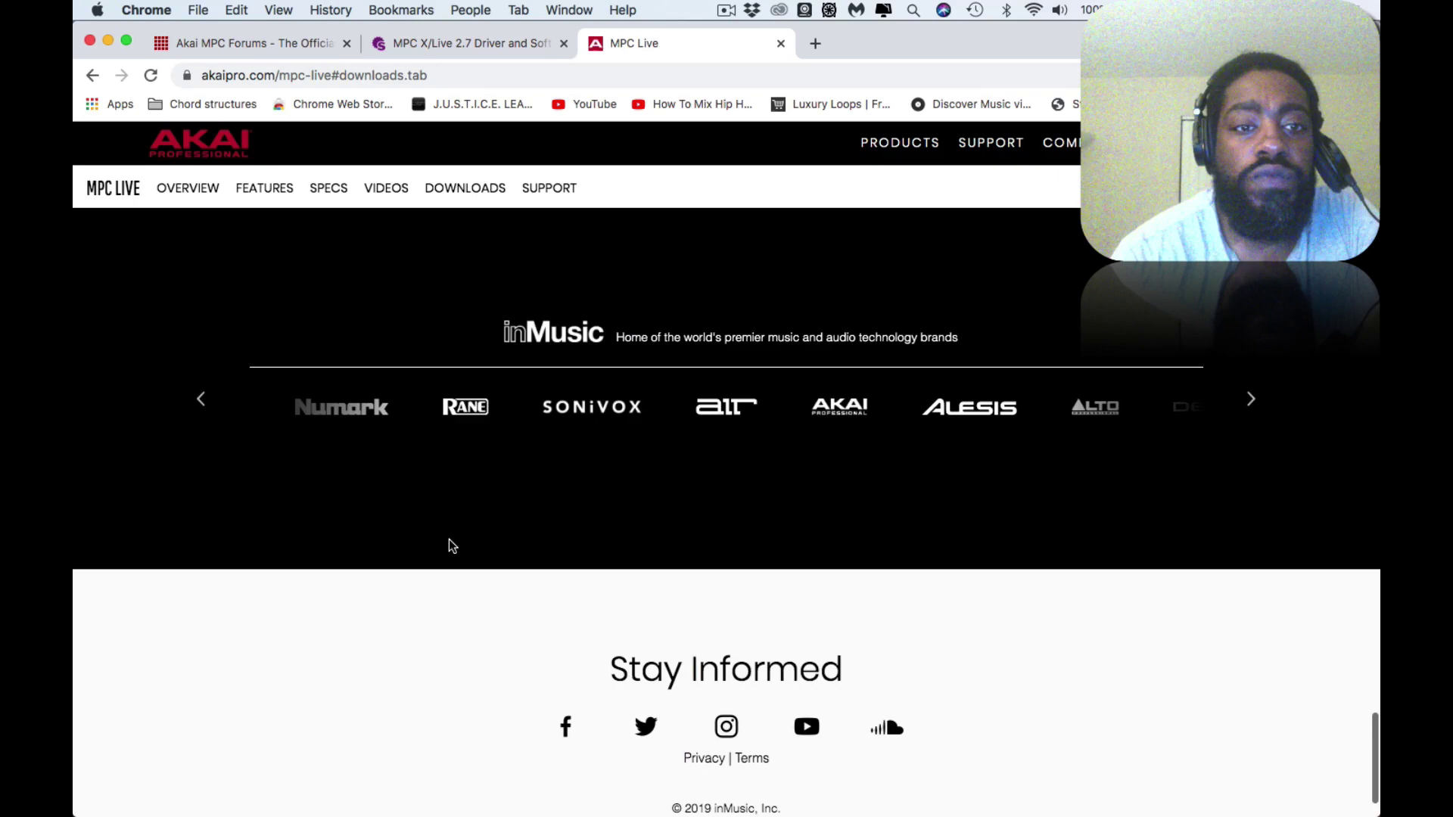
Return to the MPC Live Downloads list to get the MPC 2.6 software.
scroll(450, 539, up, 10)
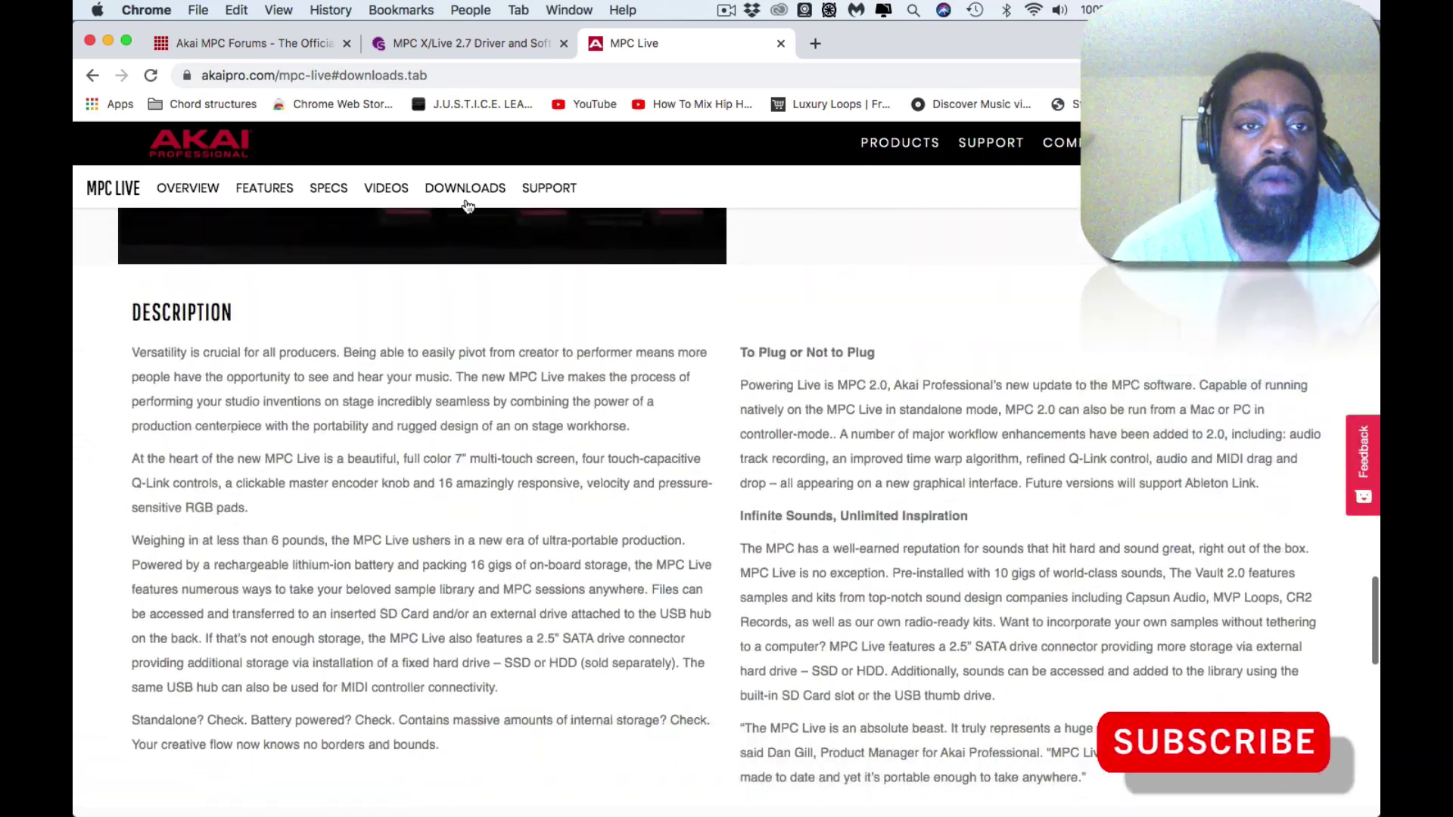
click(468, 197)
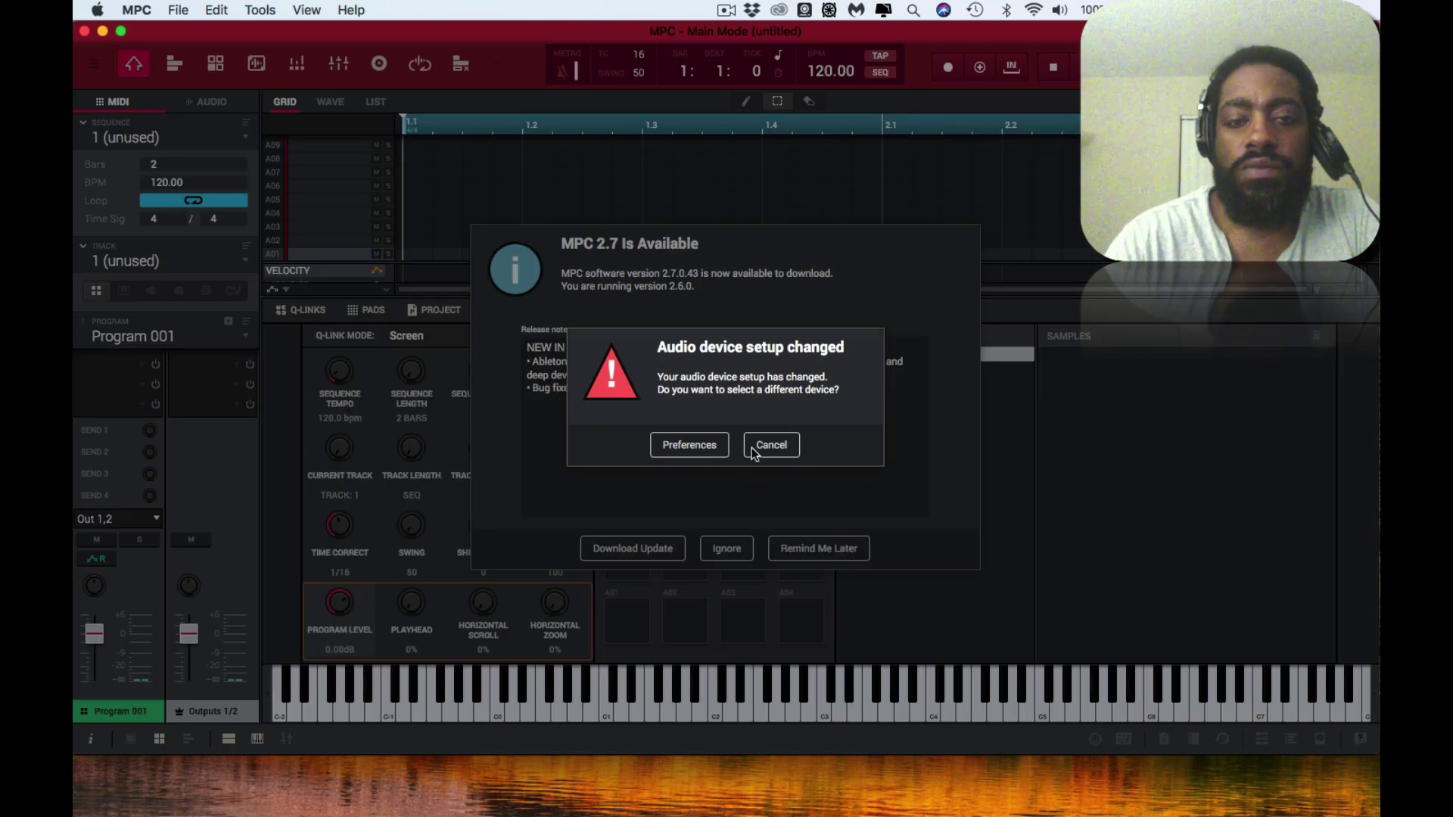
Test and accept the built-in audio output in Preferences, then ignore the MPC 2.7 update offer.
click(690, 445)
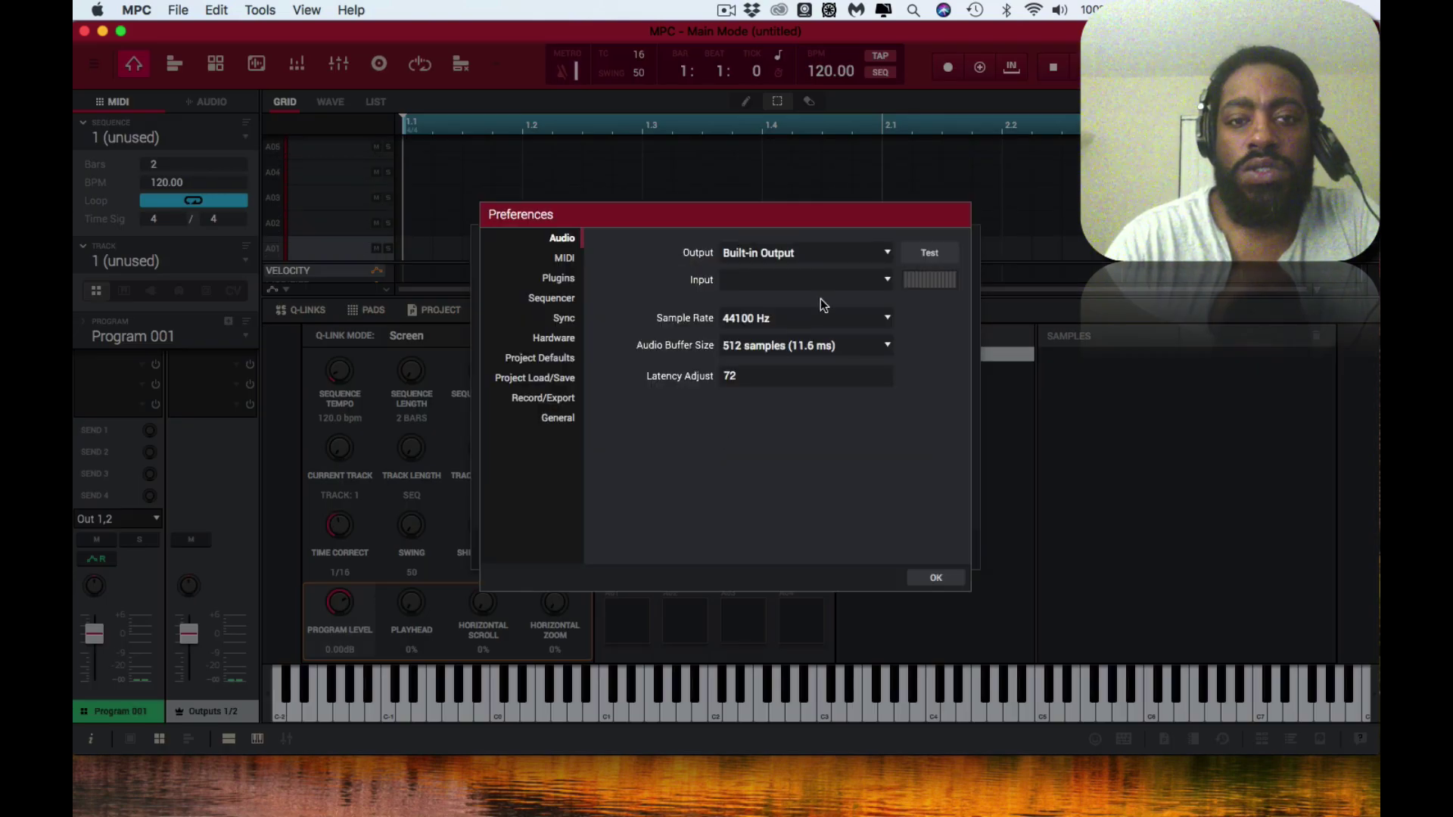
click(930, 254)
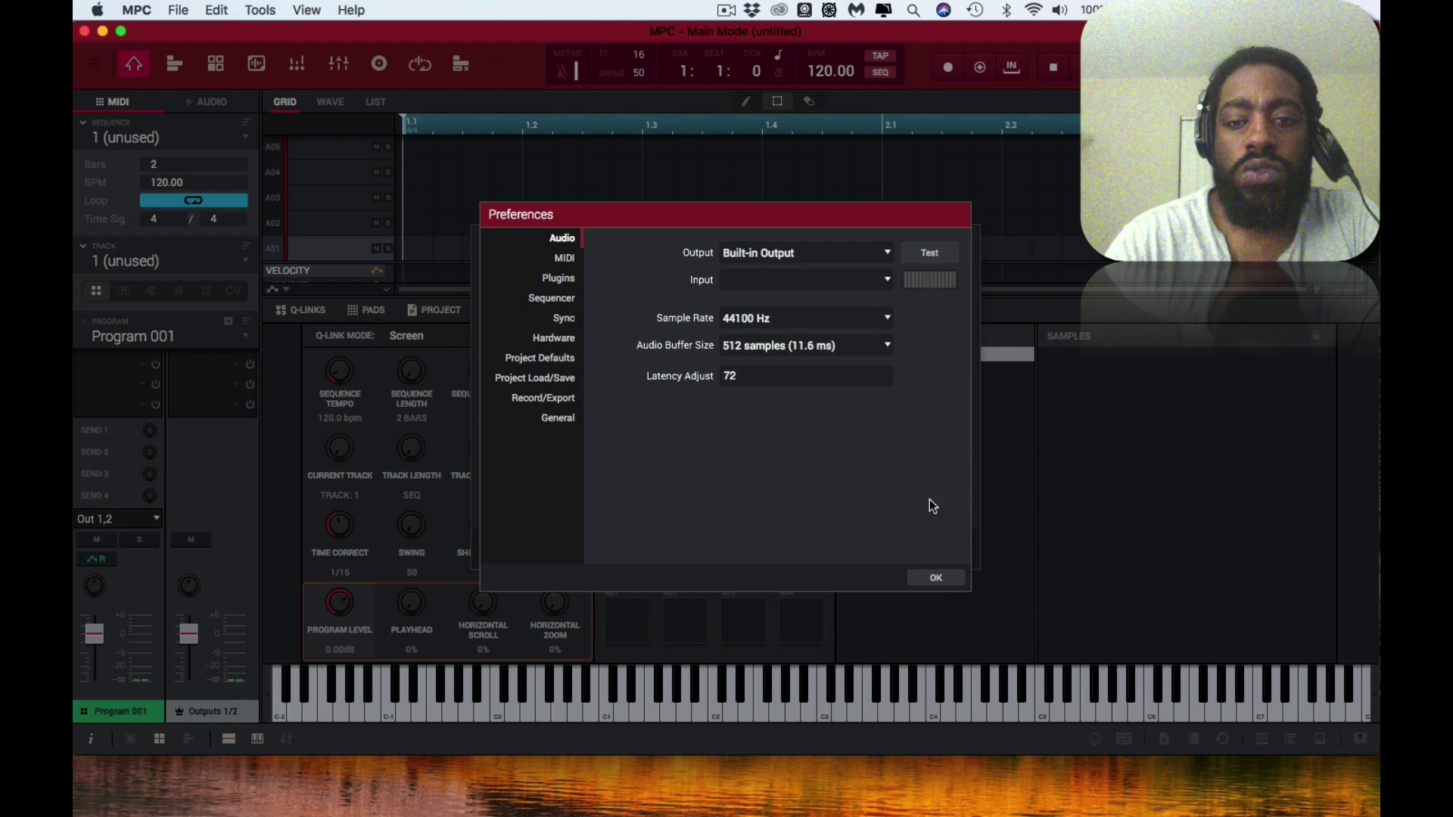
click(936, 578)
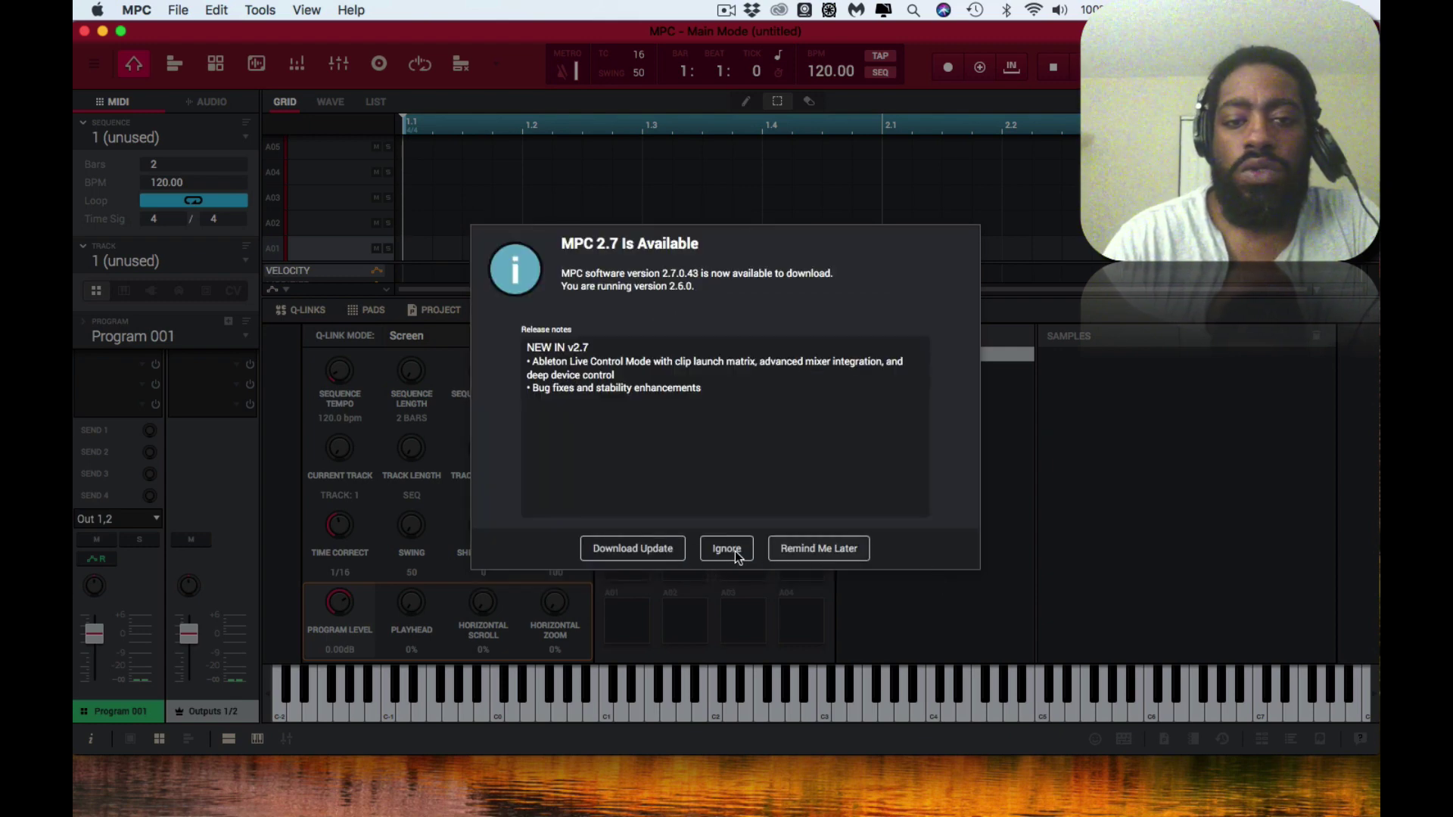
click(810, 551)
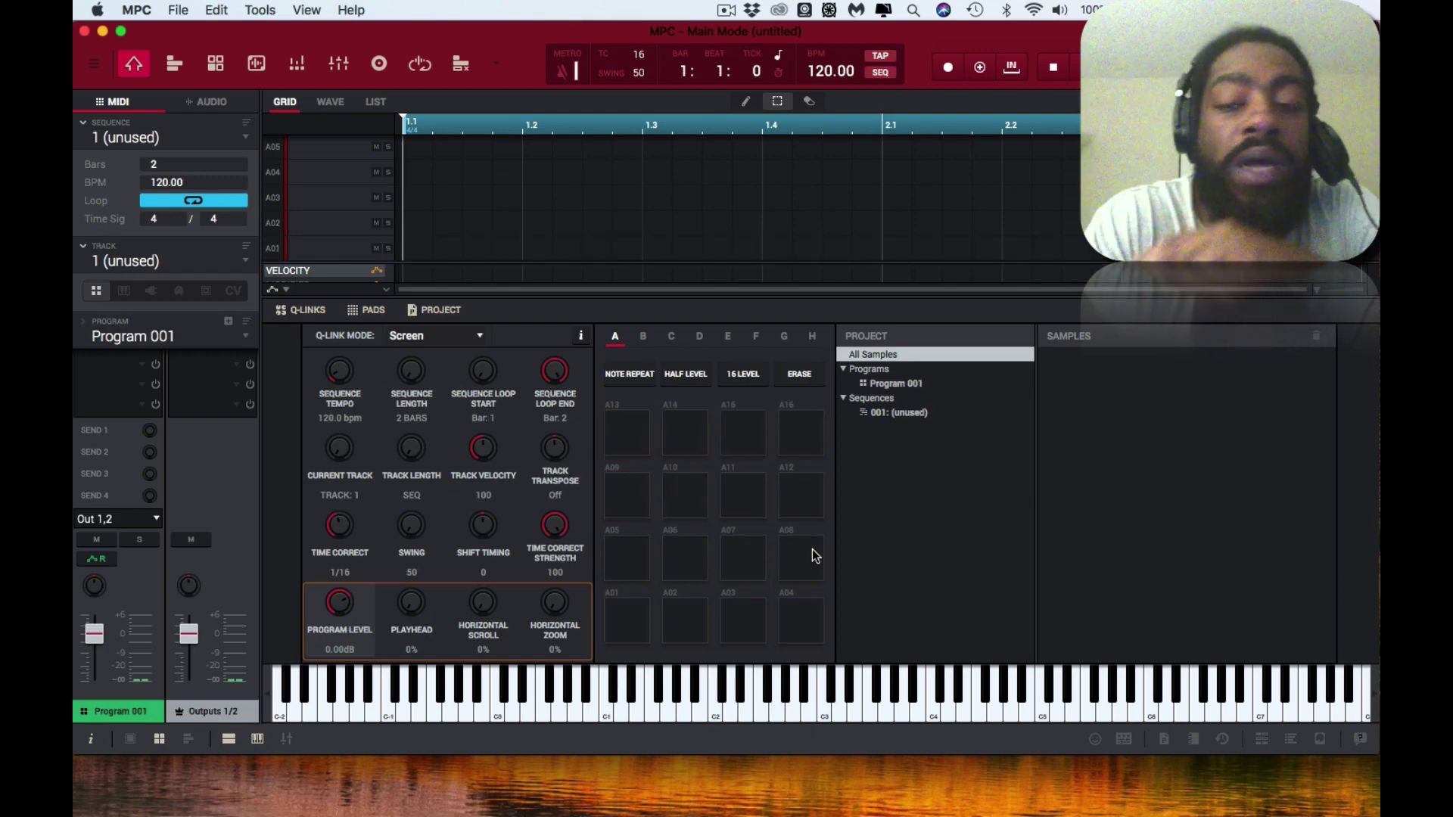
Switch from MPC back to the Chrome Get Satisfaction 2.7 post with Cmd+Tab.
key(super+Tab)
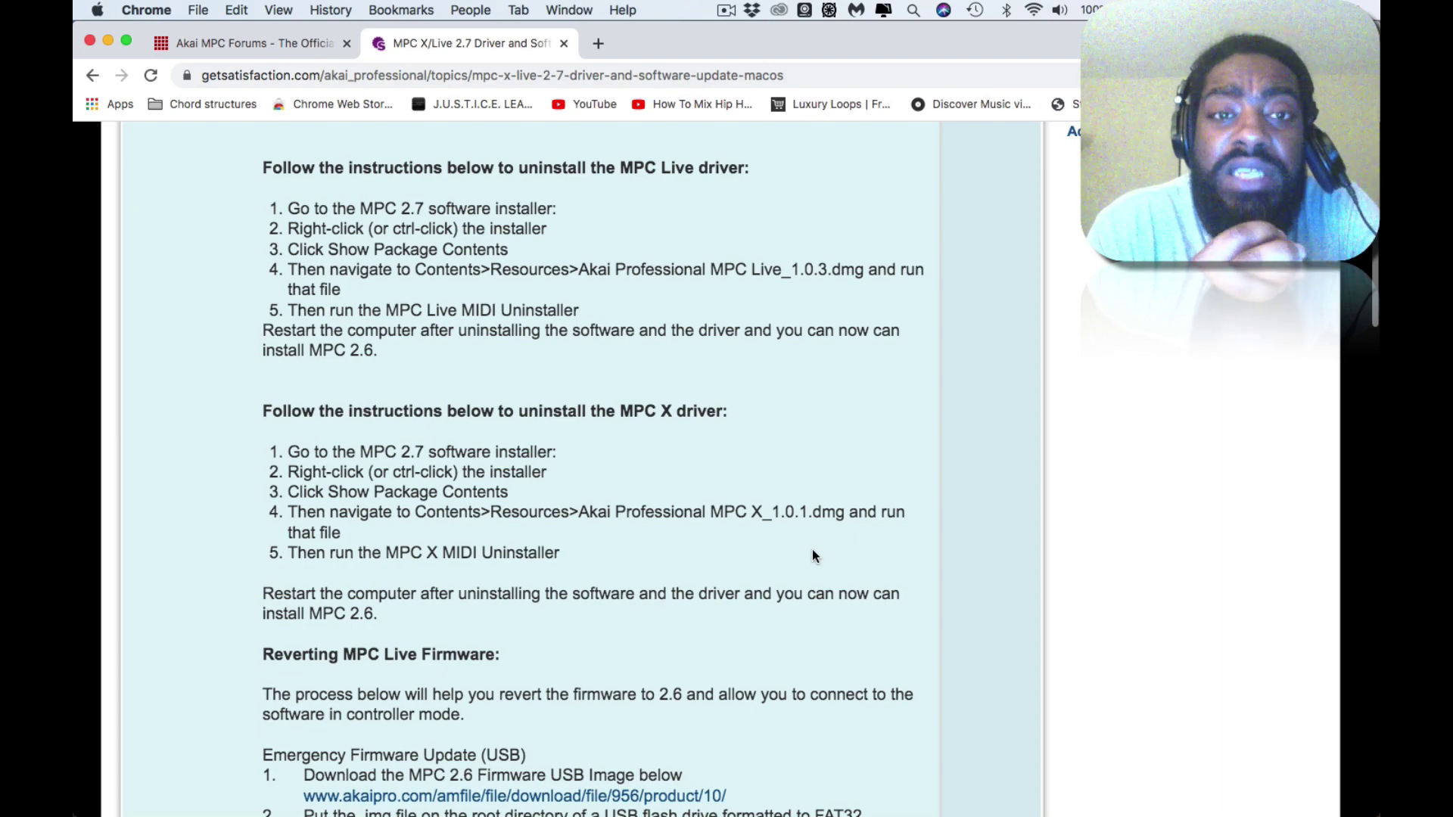
scroll(812, 550, down, 20)
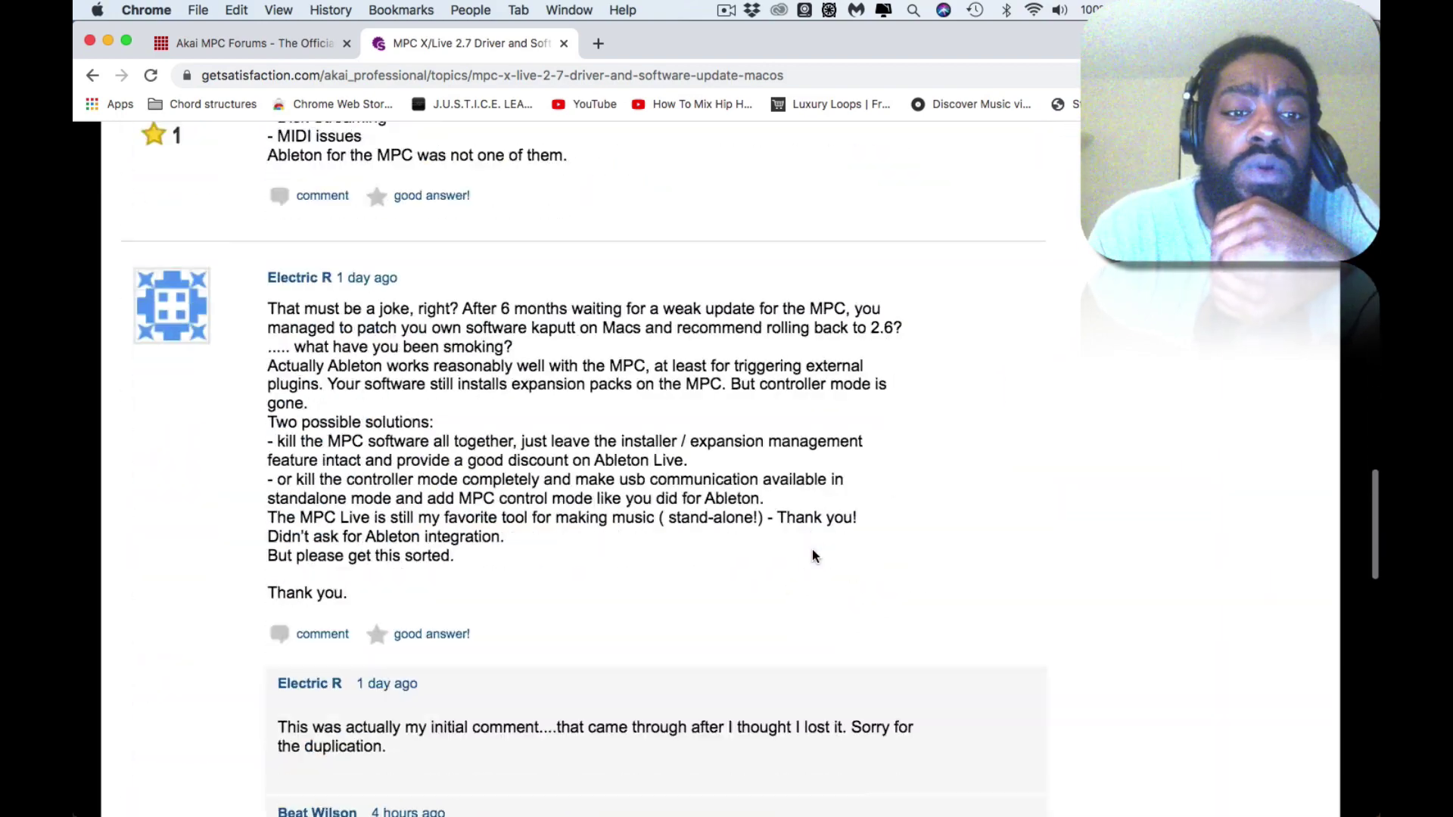
scroll(813, 555, up, 10)
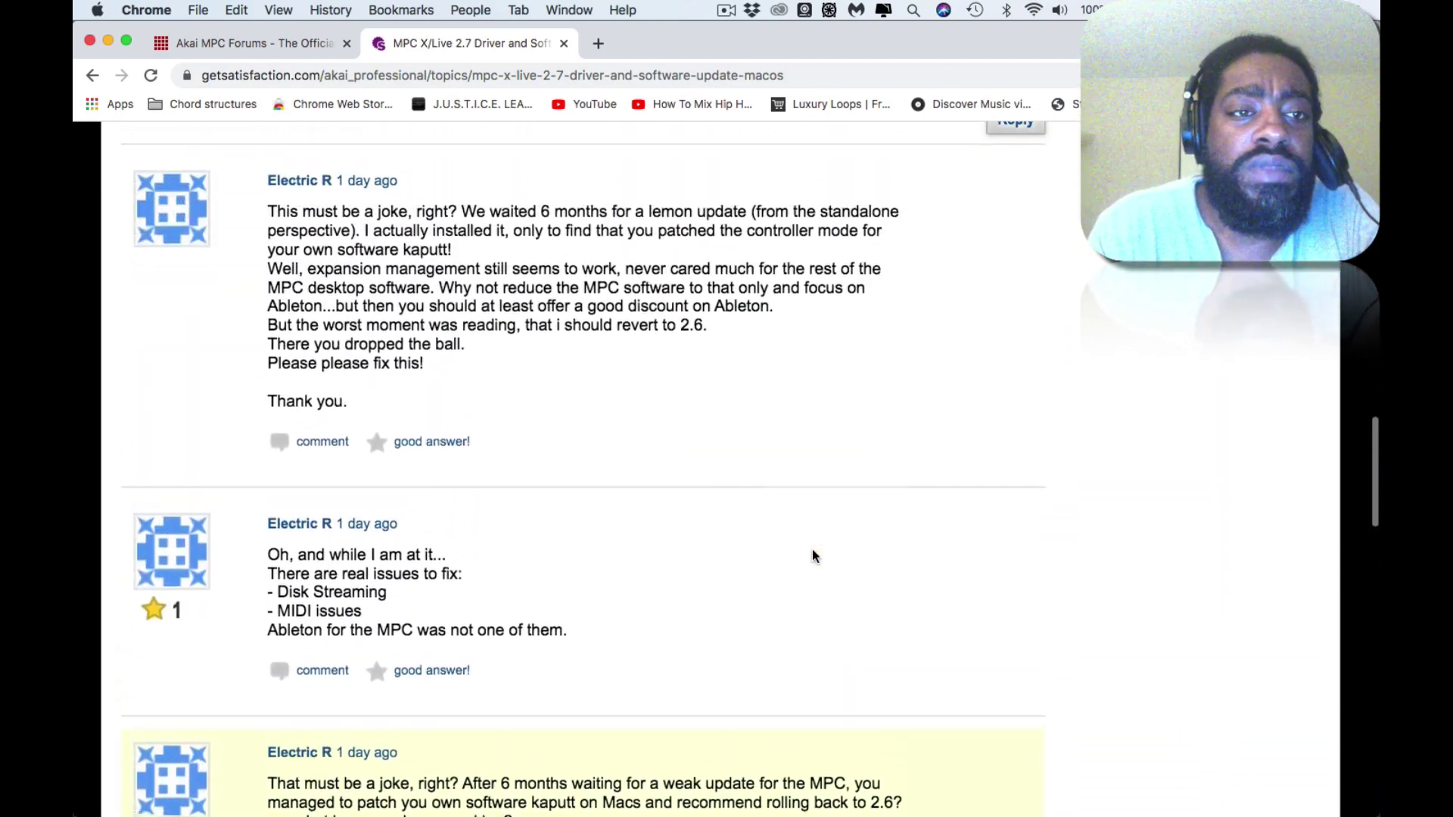
scroll(813, 555, down, 12)
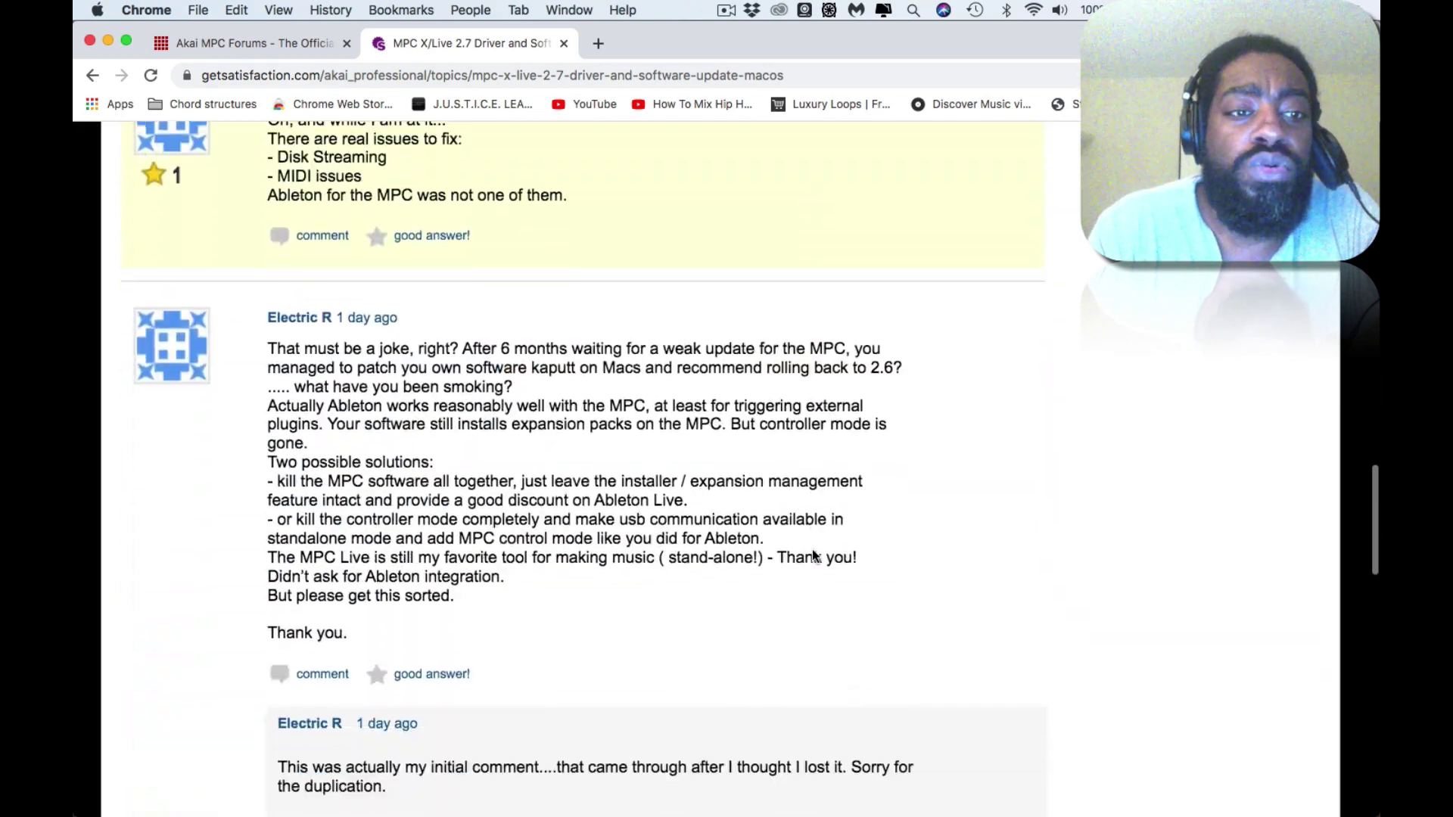
scroll(813, 554, down, 10)
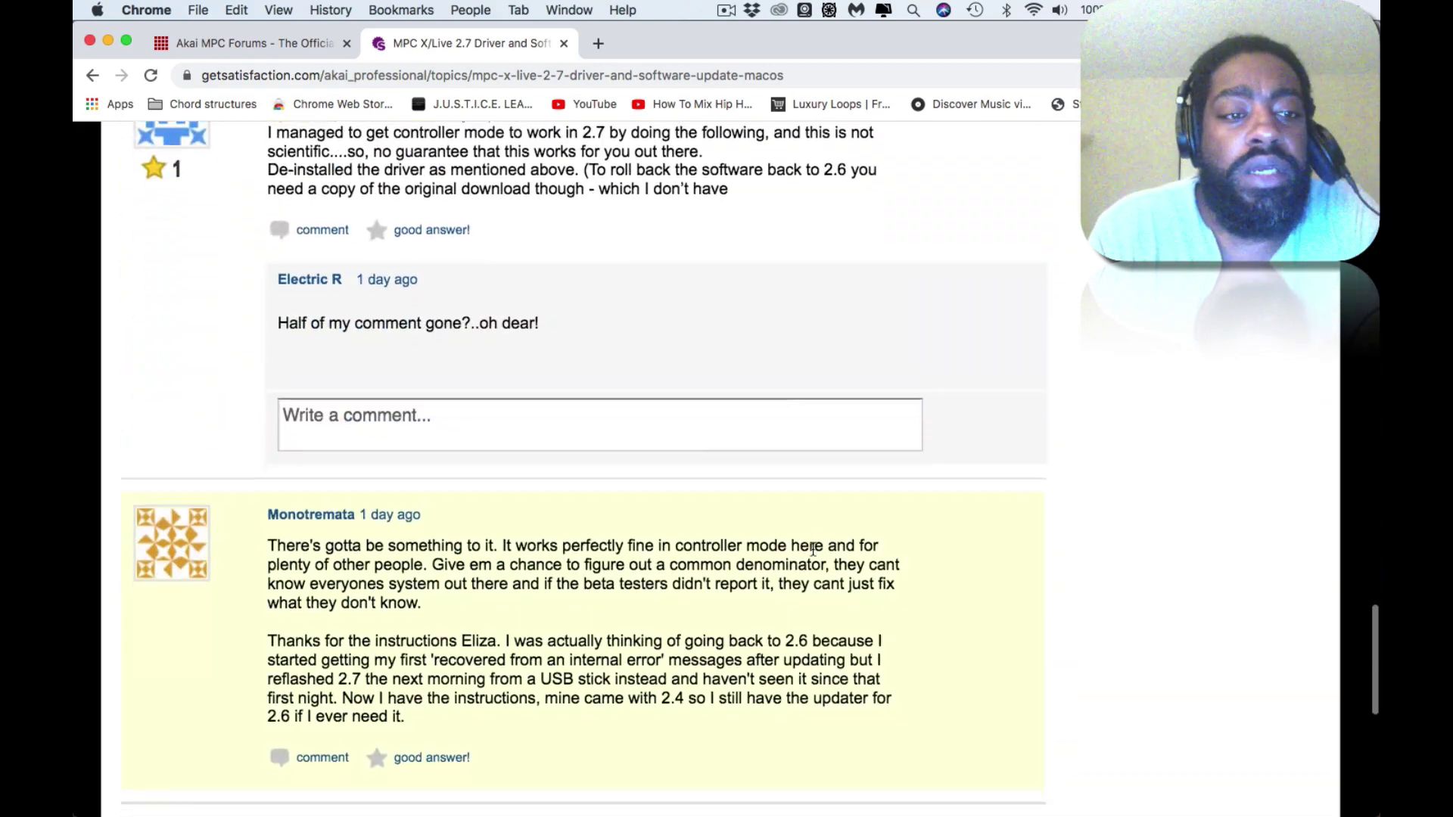
scroll(814, 549, up, 4)
scroll(813, 548, down, 10)
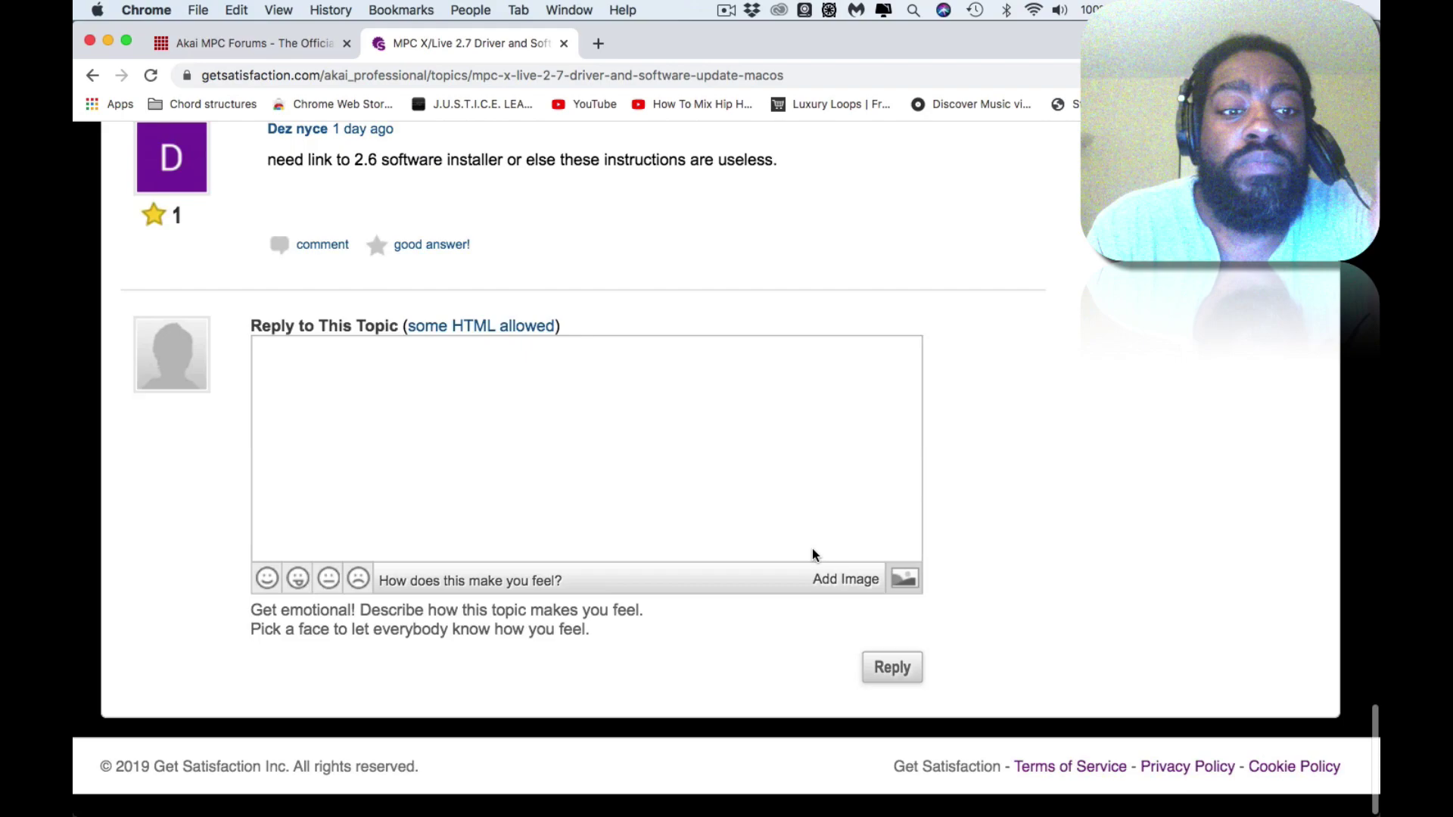
scroll(813, 552, up, 7)
scroll(813, 555, up, 5)
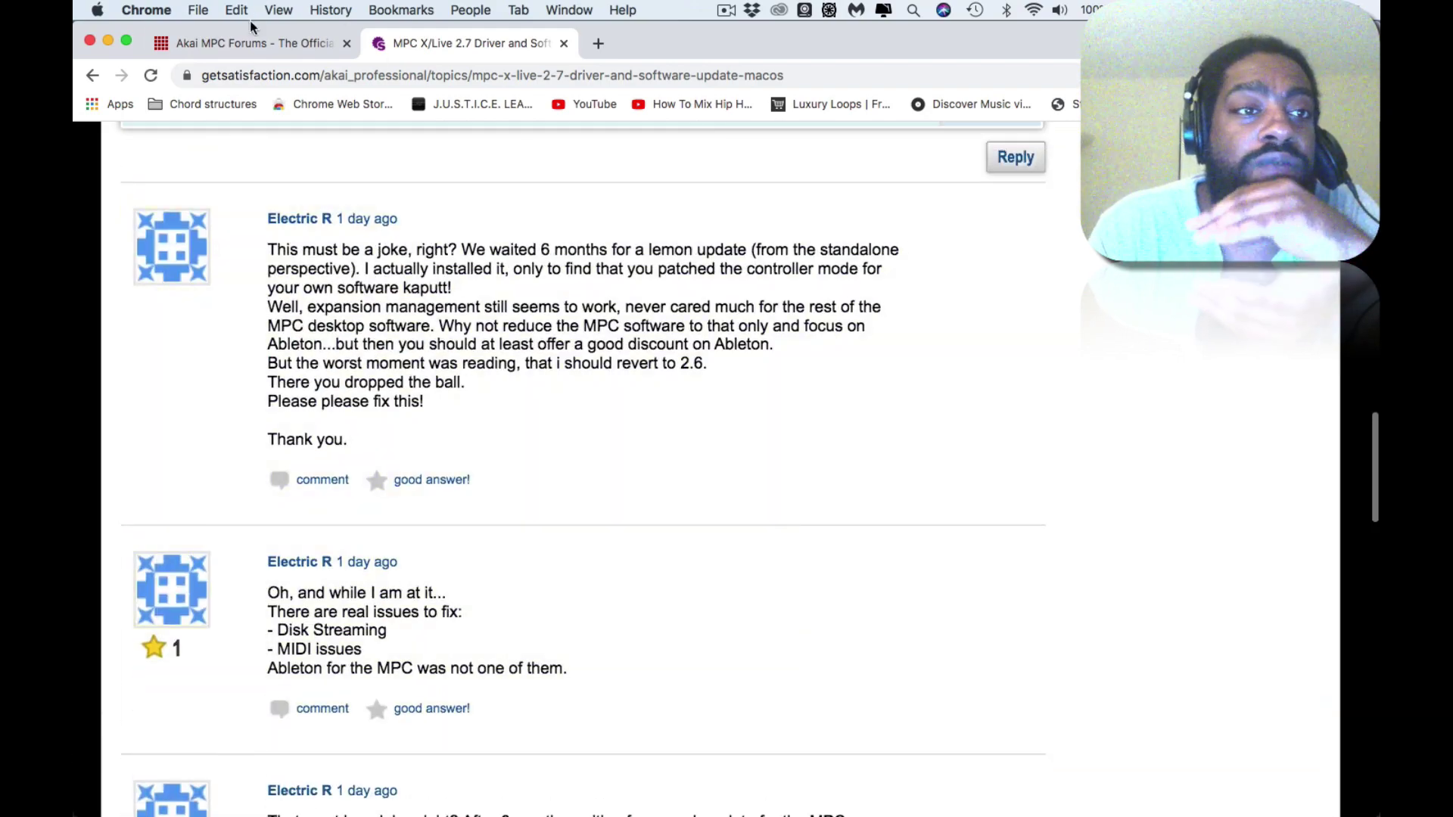
Read through The Official 2.7 Bug Thread posts on controller-mode connection failures and unsynced tempo/transport.
click(261, 45)
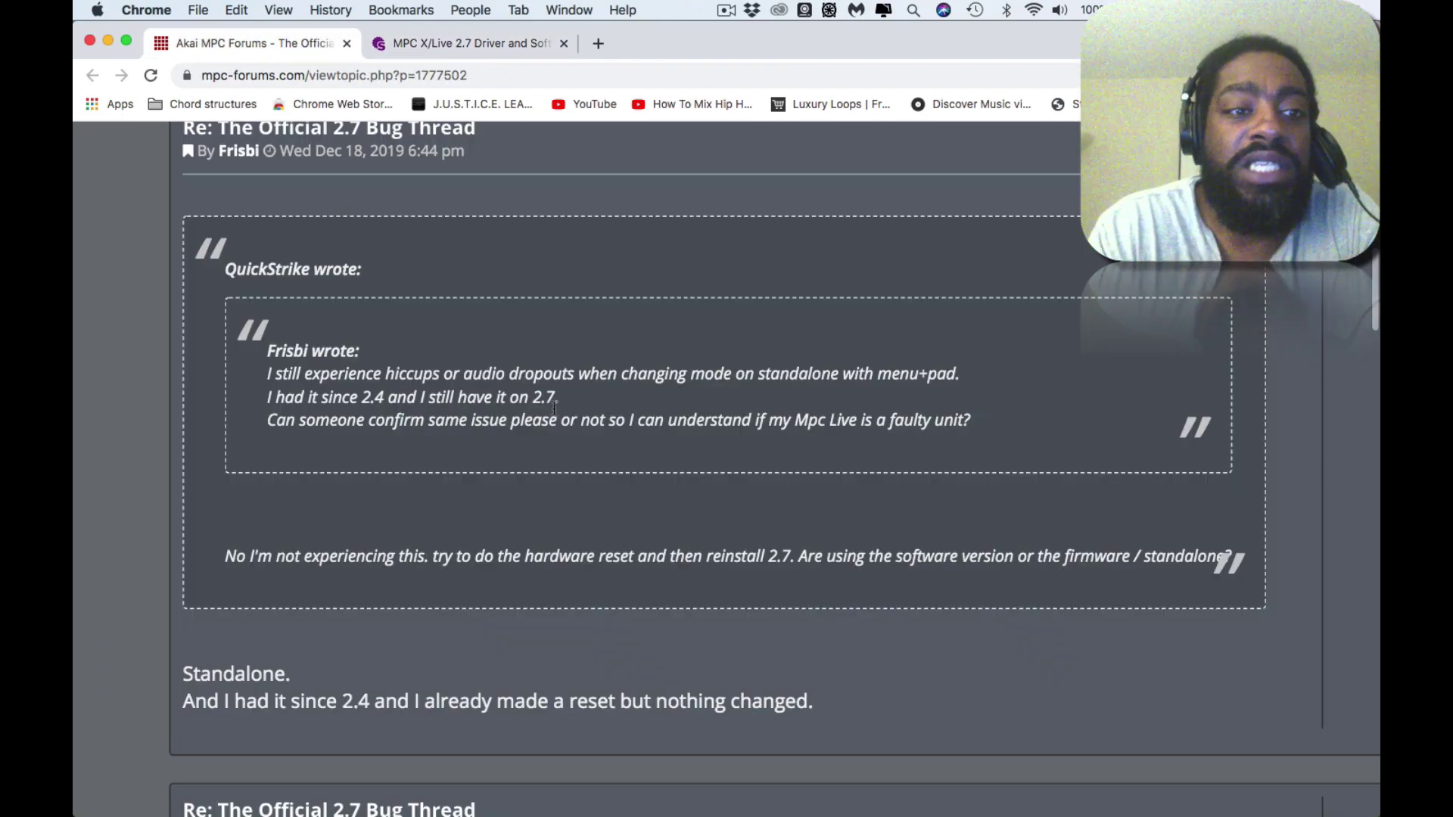
scroll(554, 407, up, 15)
scroll(553, 407, down, 3)
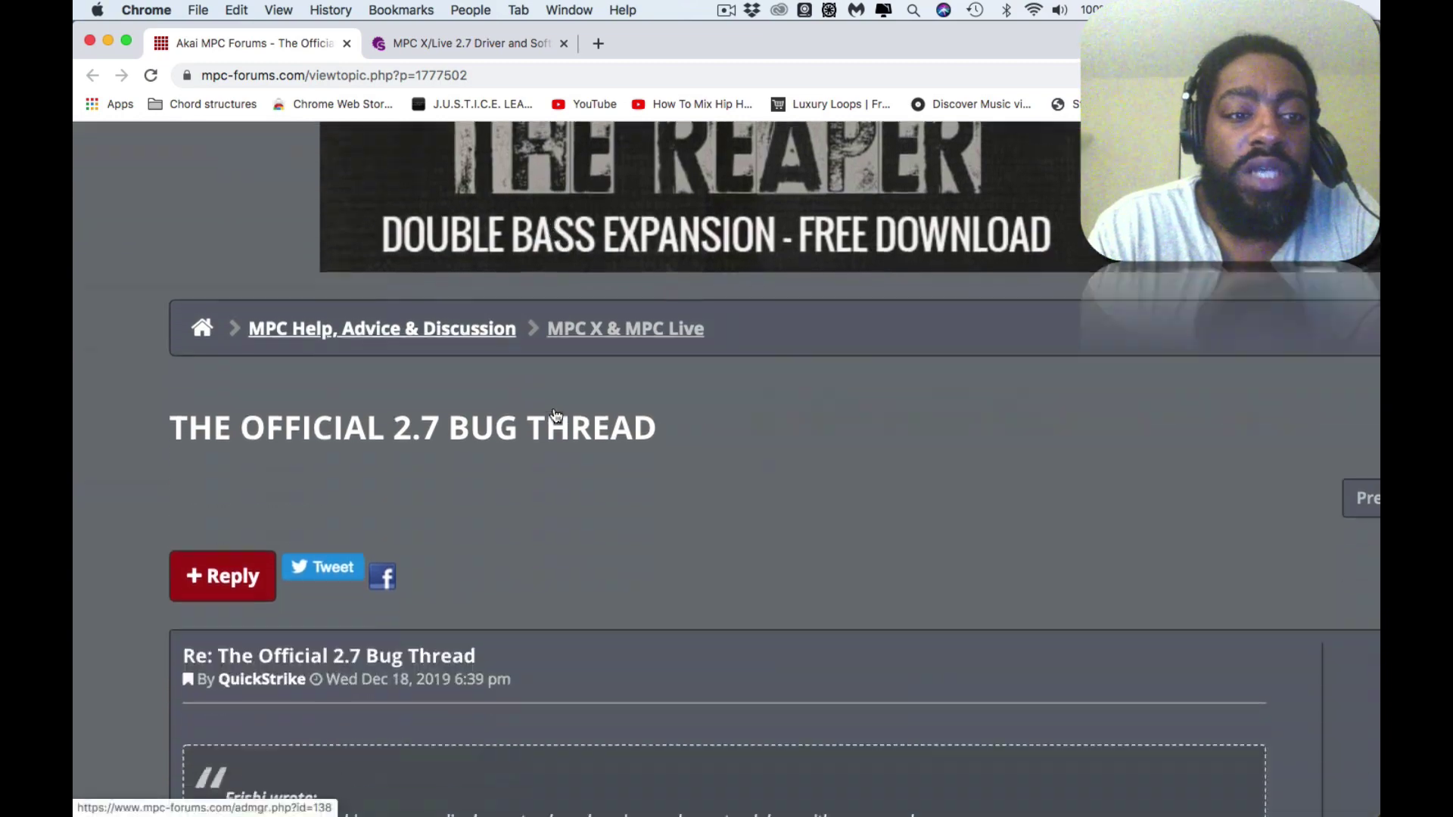
scroll(554, 415, down, 5)
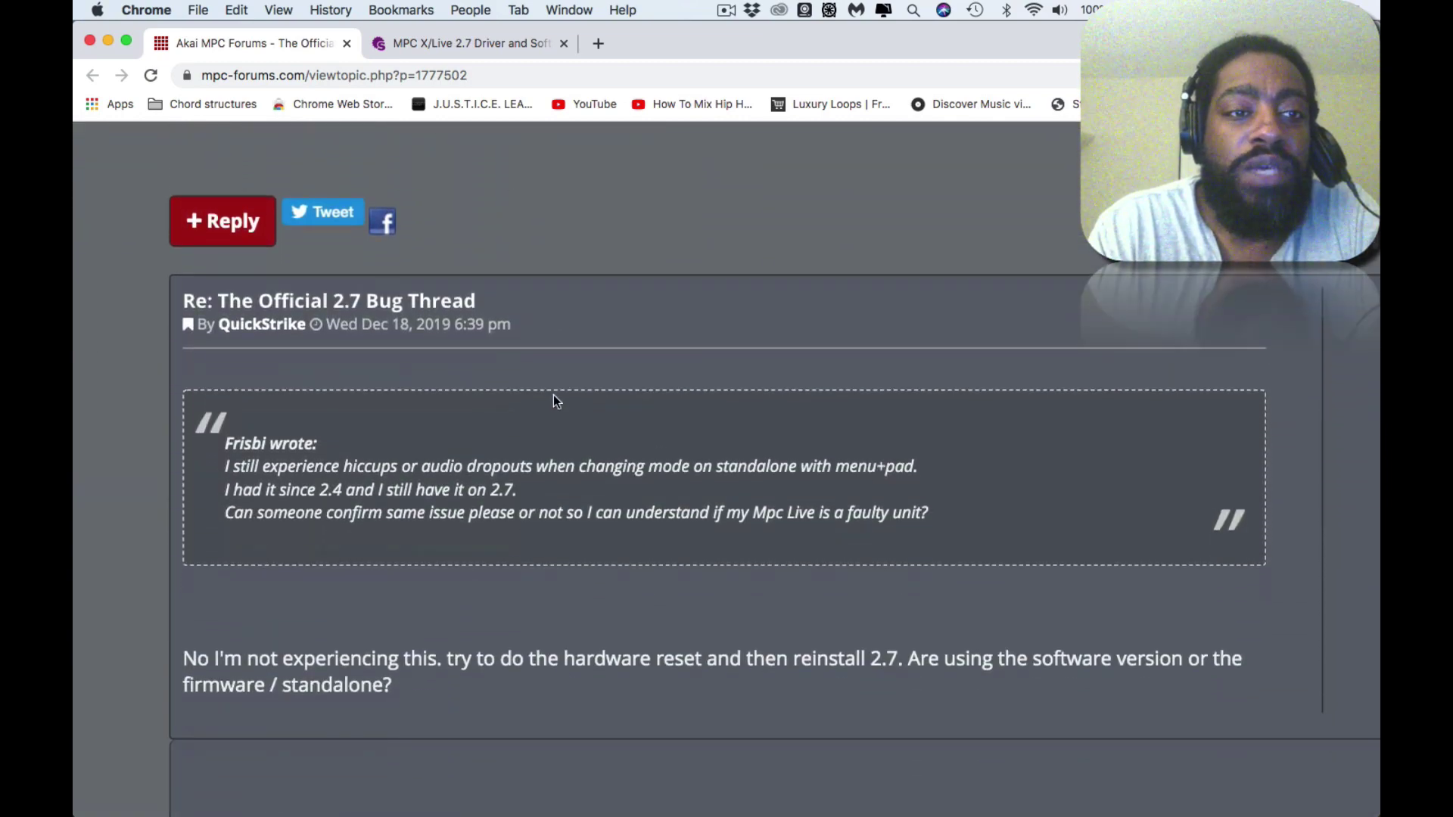
scroll(553, 395, down, 20)
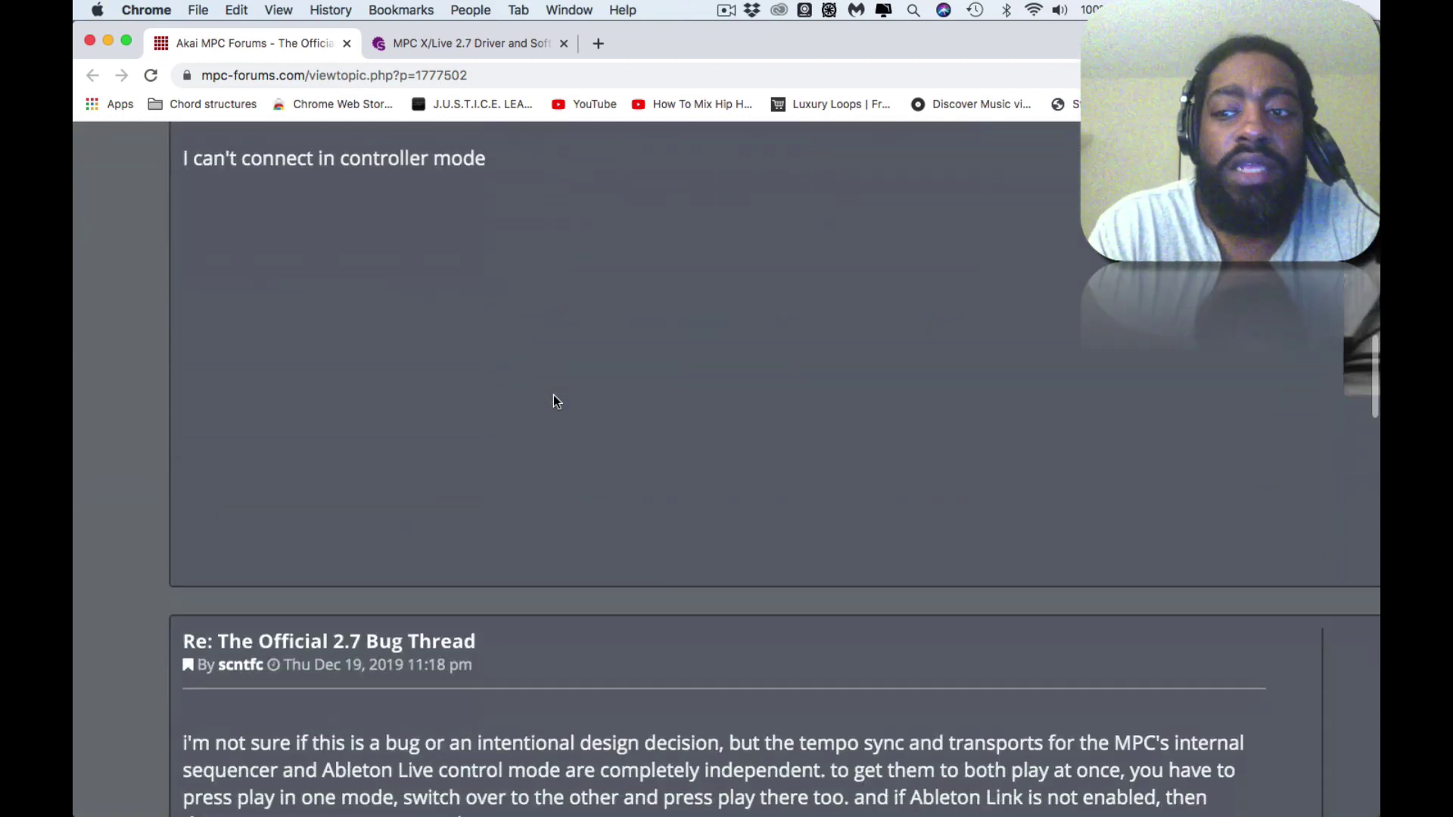
scroll(556, 402, down, 2)
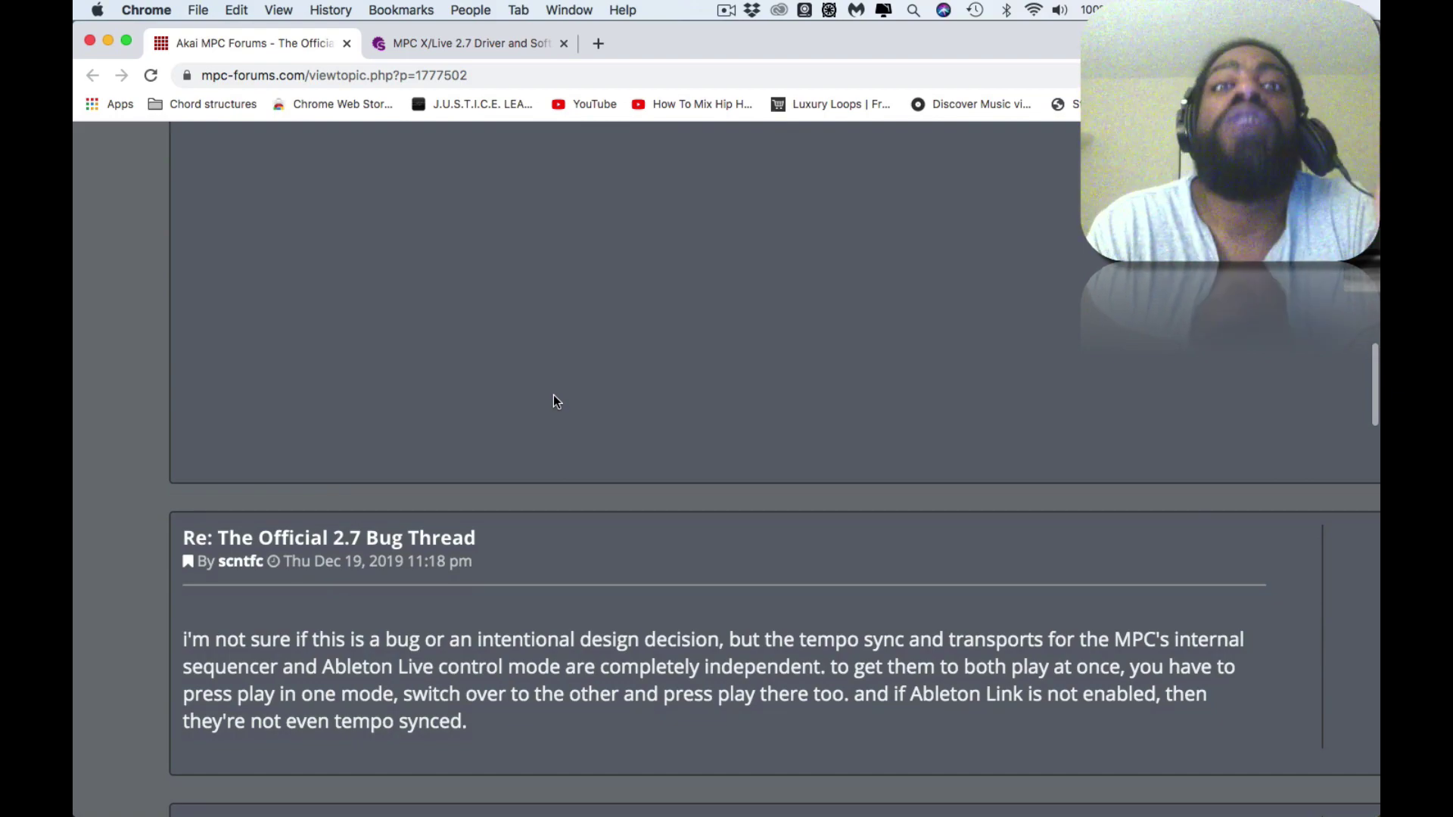
Bring the 'MPC X/Live 2.7 Driver and Software Update - macOS' post back up at its rollback-to-2.6 intro.
click(505, 45)
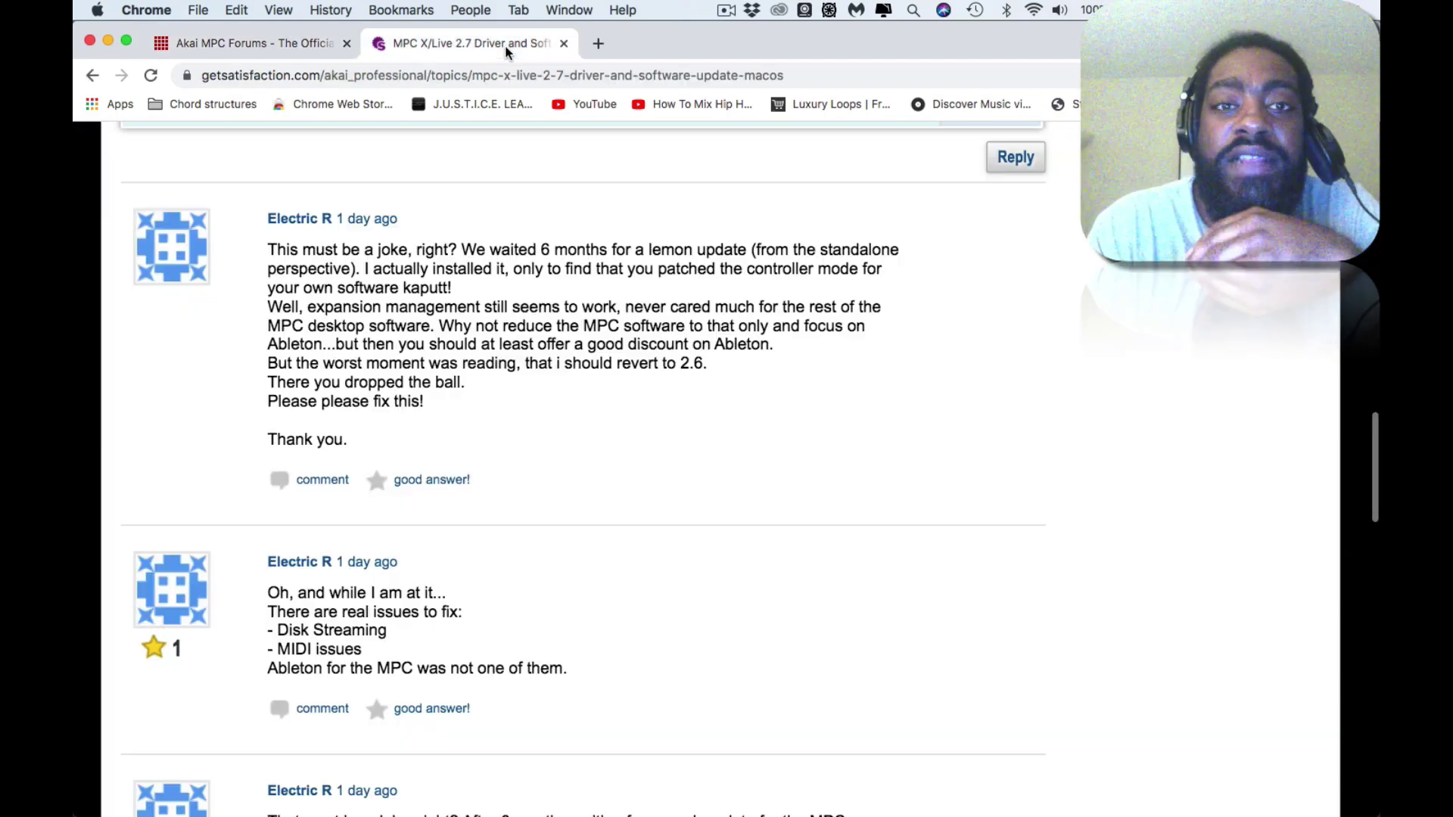
scroll(572, 339, up, 20)
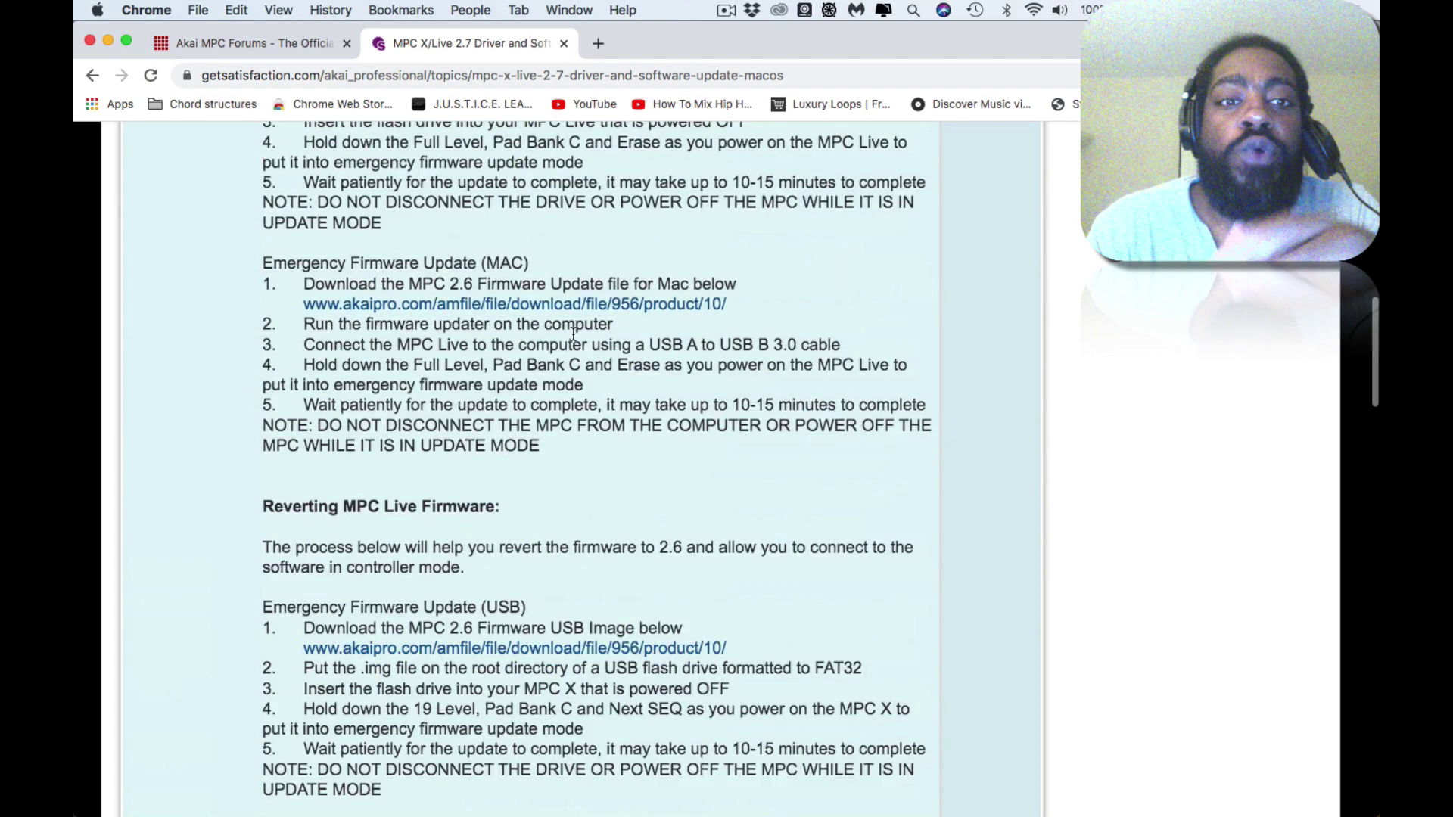
scroll(572, 339, down, 1)
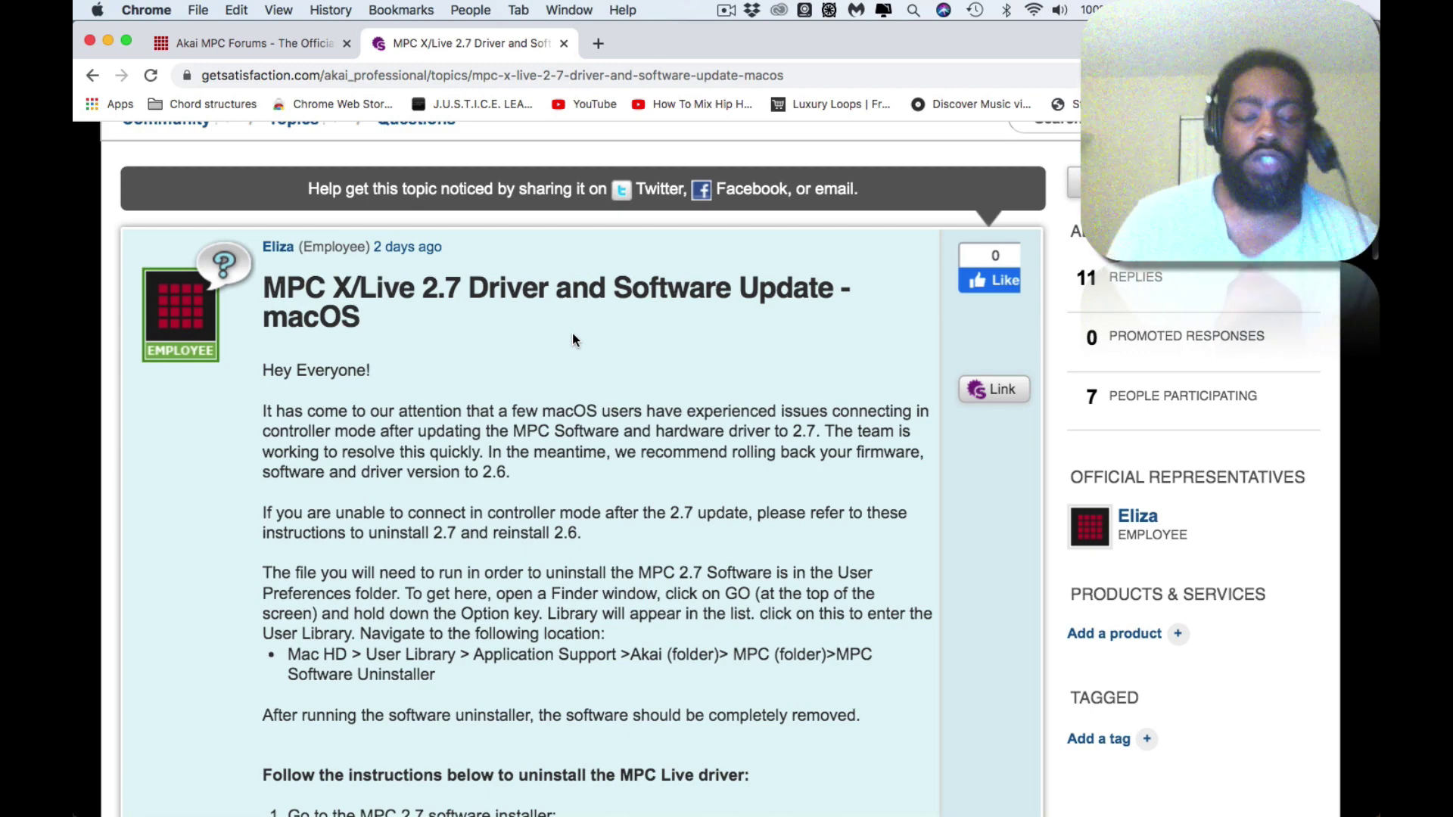
scroll(574, 340, down, 7)
scroll(572, 340, down, 2)
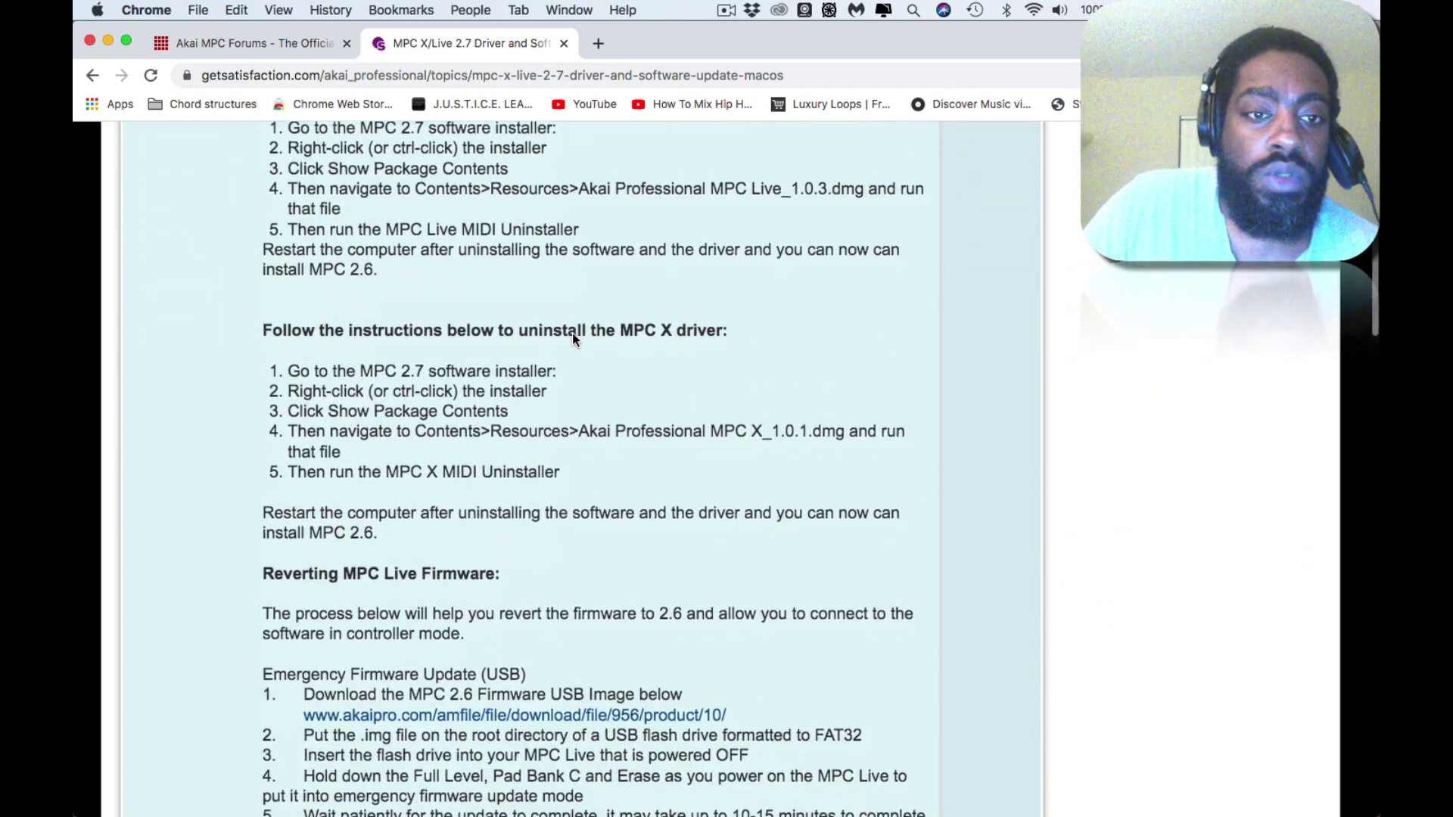
scroll(573, 334, down, 3)
scroll(573, 334, down, 2)
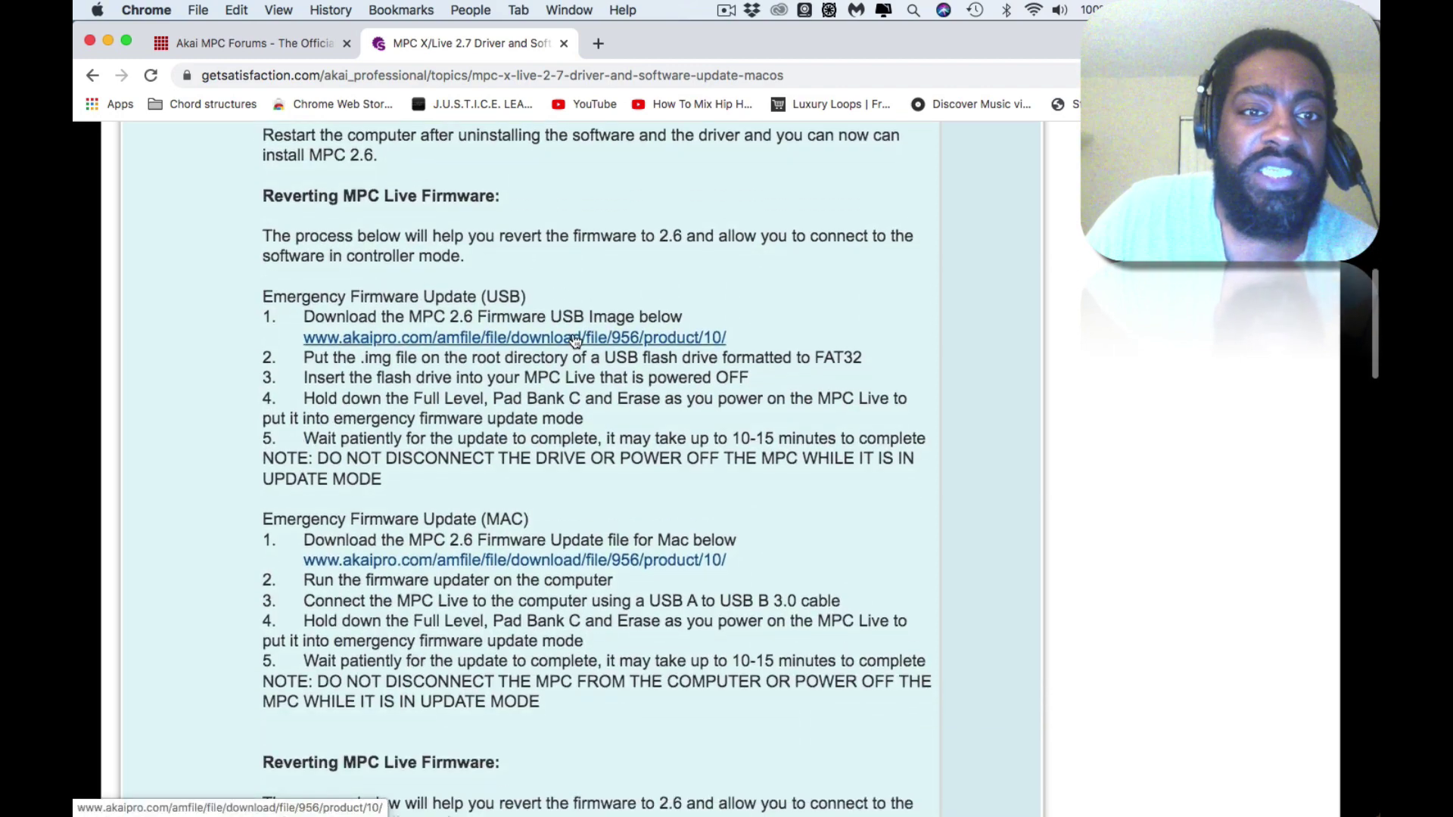
scroll(574, 339, down, 1)
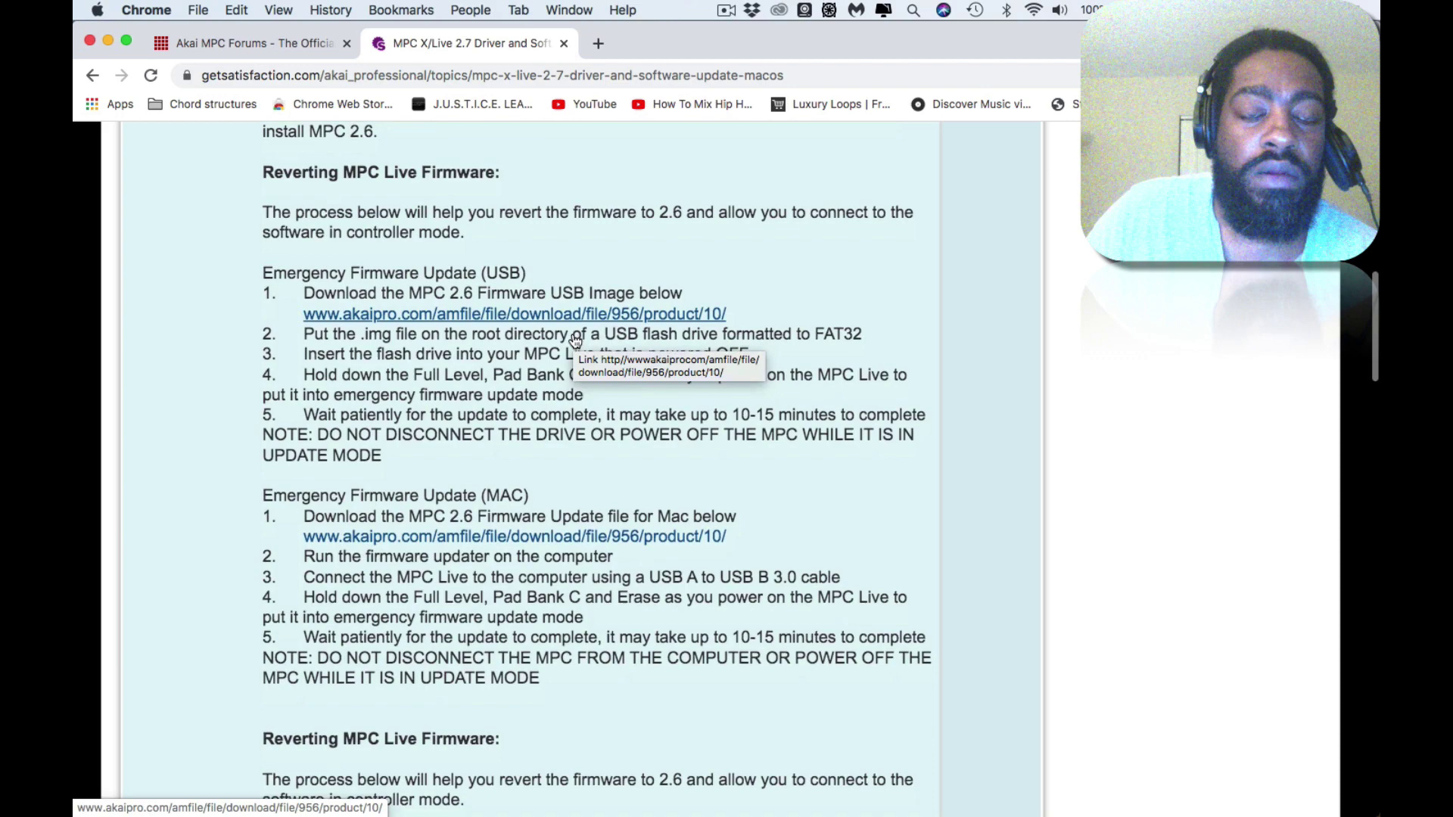
scroll(573, 334, down, 1)
scroll(573, 334, down, 5)
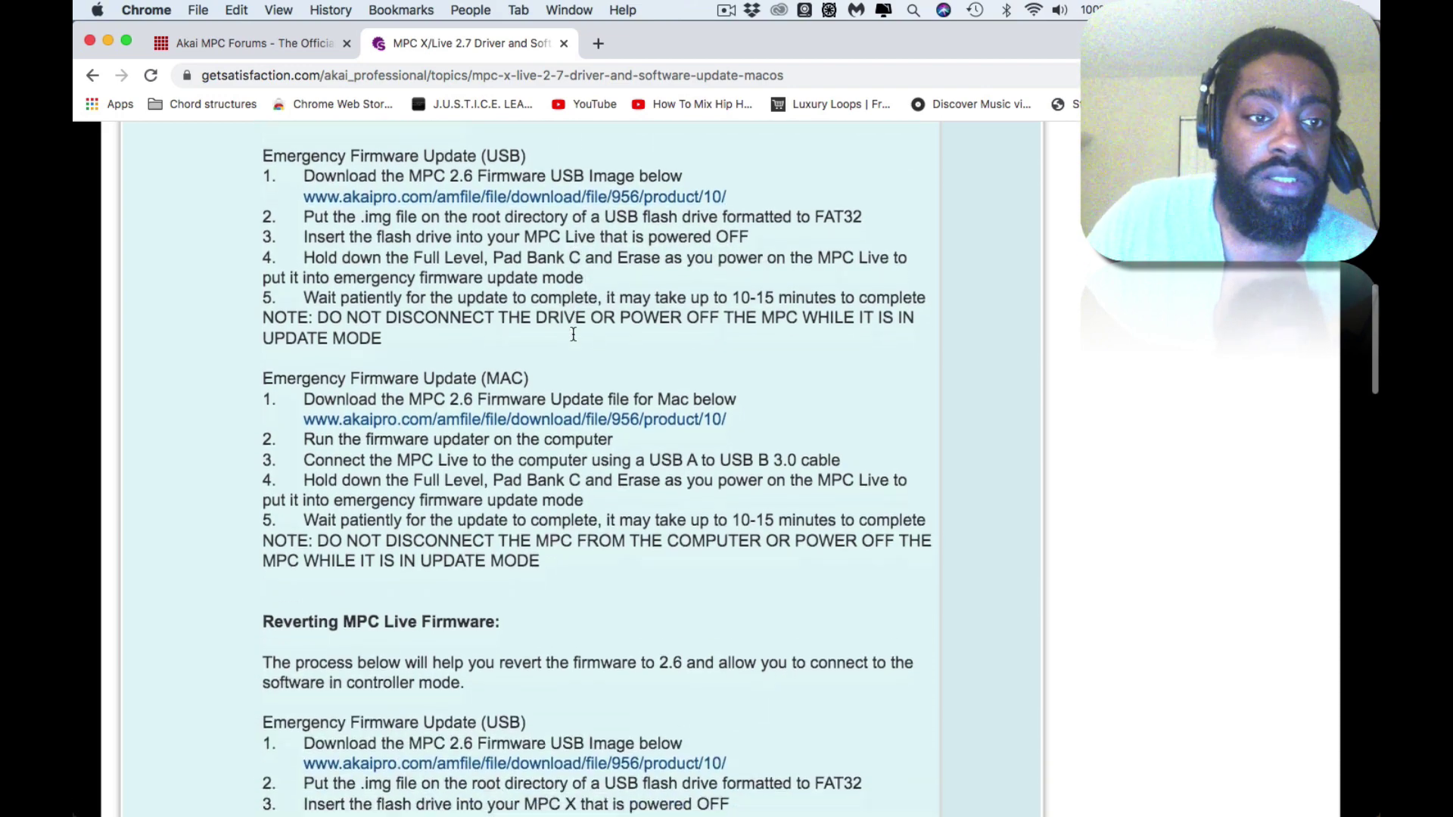
scroll(573, 340, down, 4)
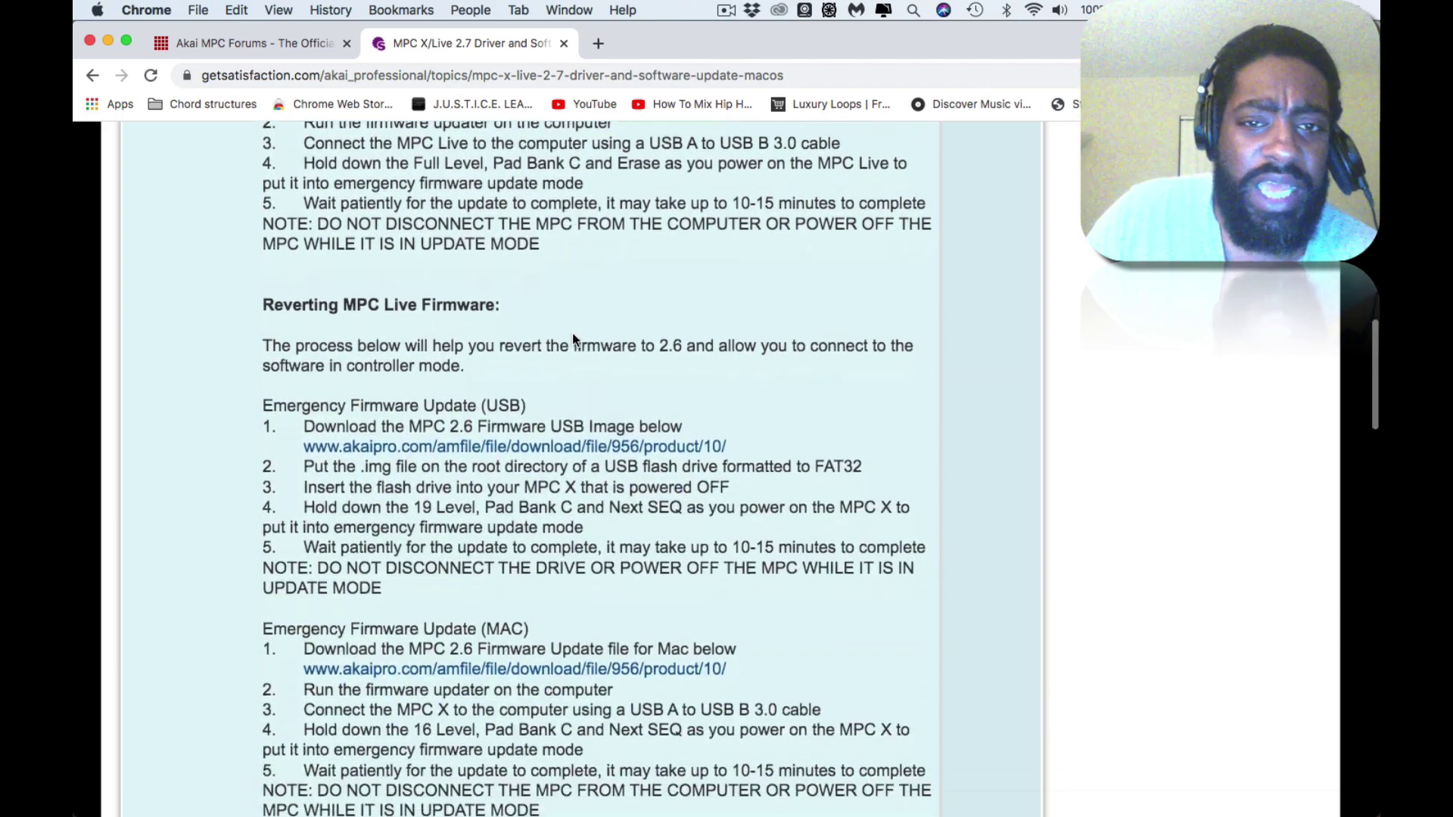
scroll(573, 339, down, 1)
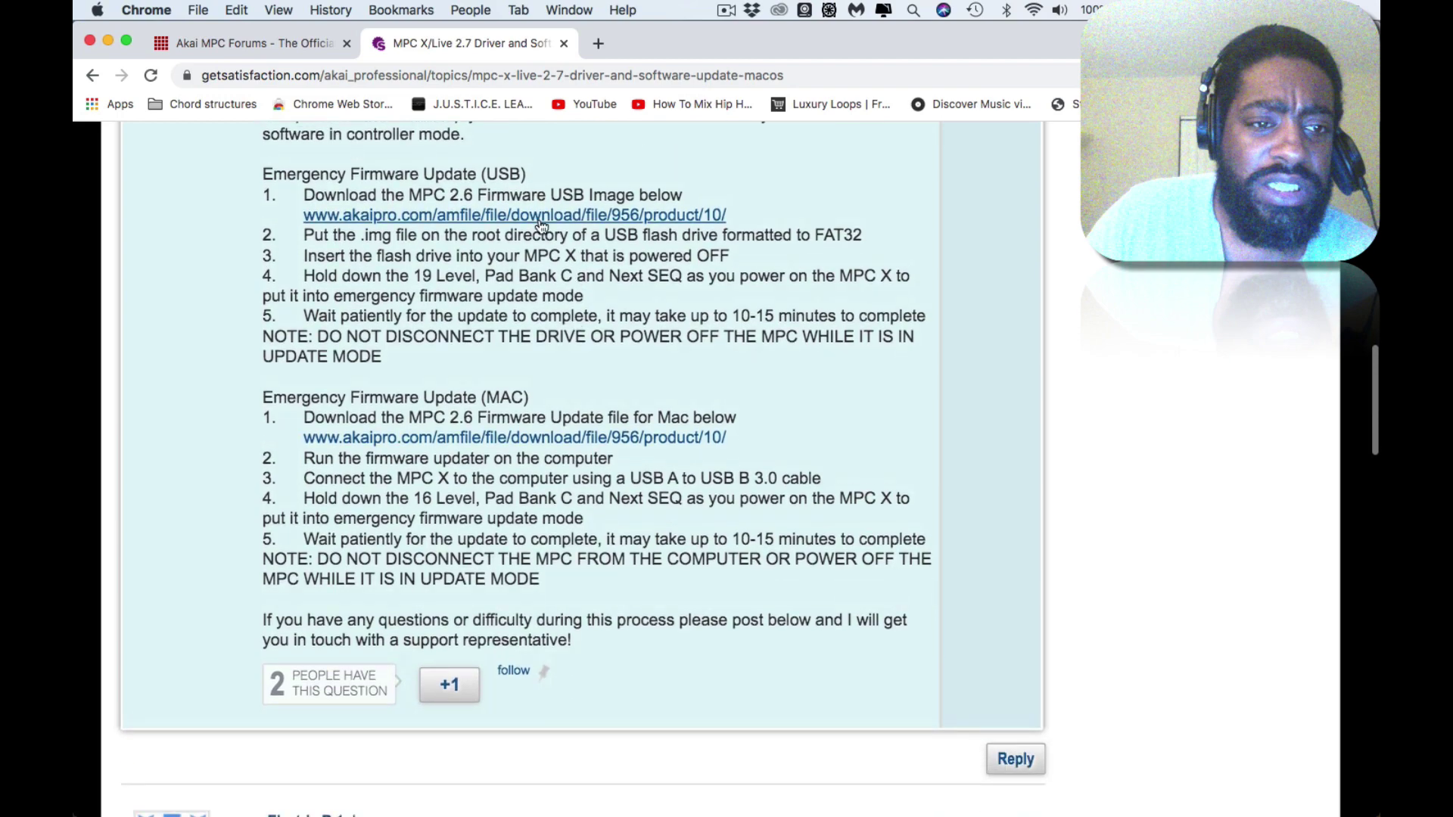
scroll(549, 257, up, 5)
scroll(539, 225, up, 10)
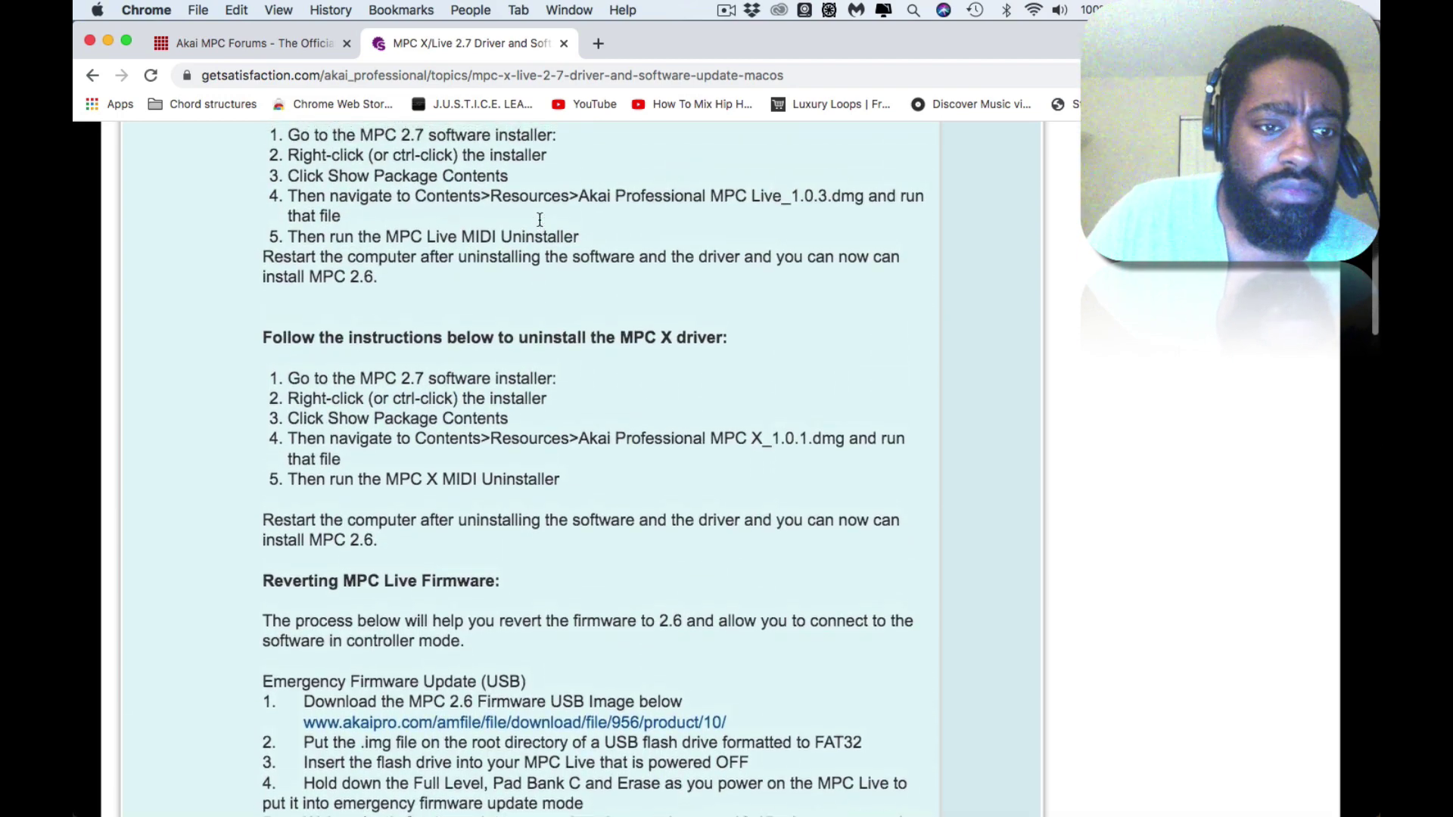
scroll(539, 219, down, 3)
scroll(540, 220, down, 4)
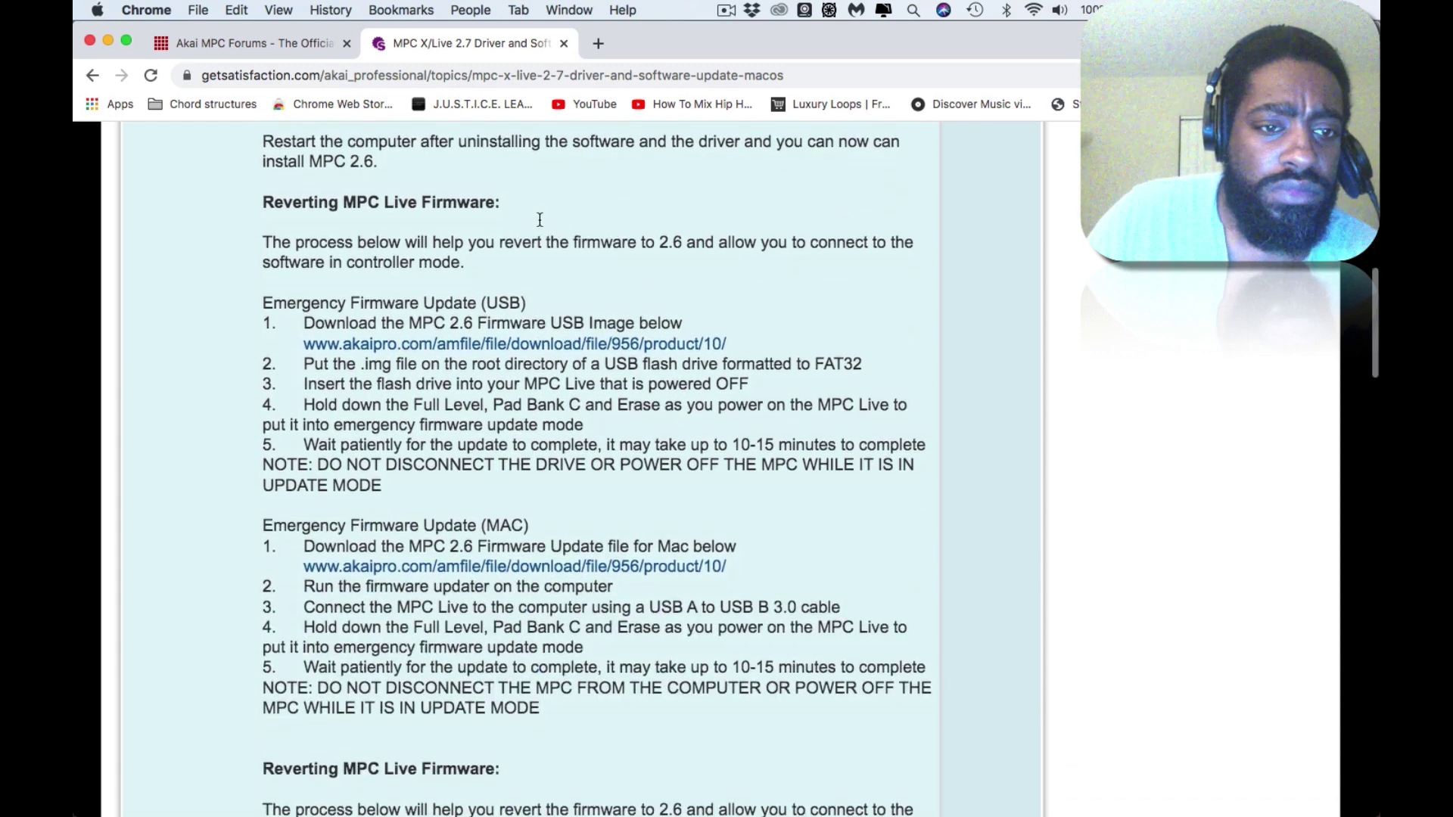
scroll(540, 219, up, 2)
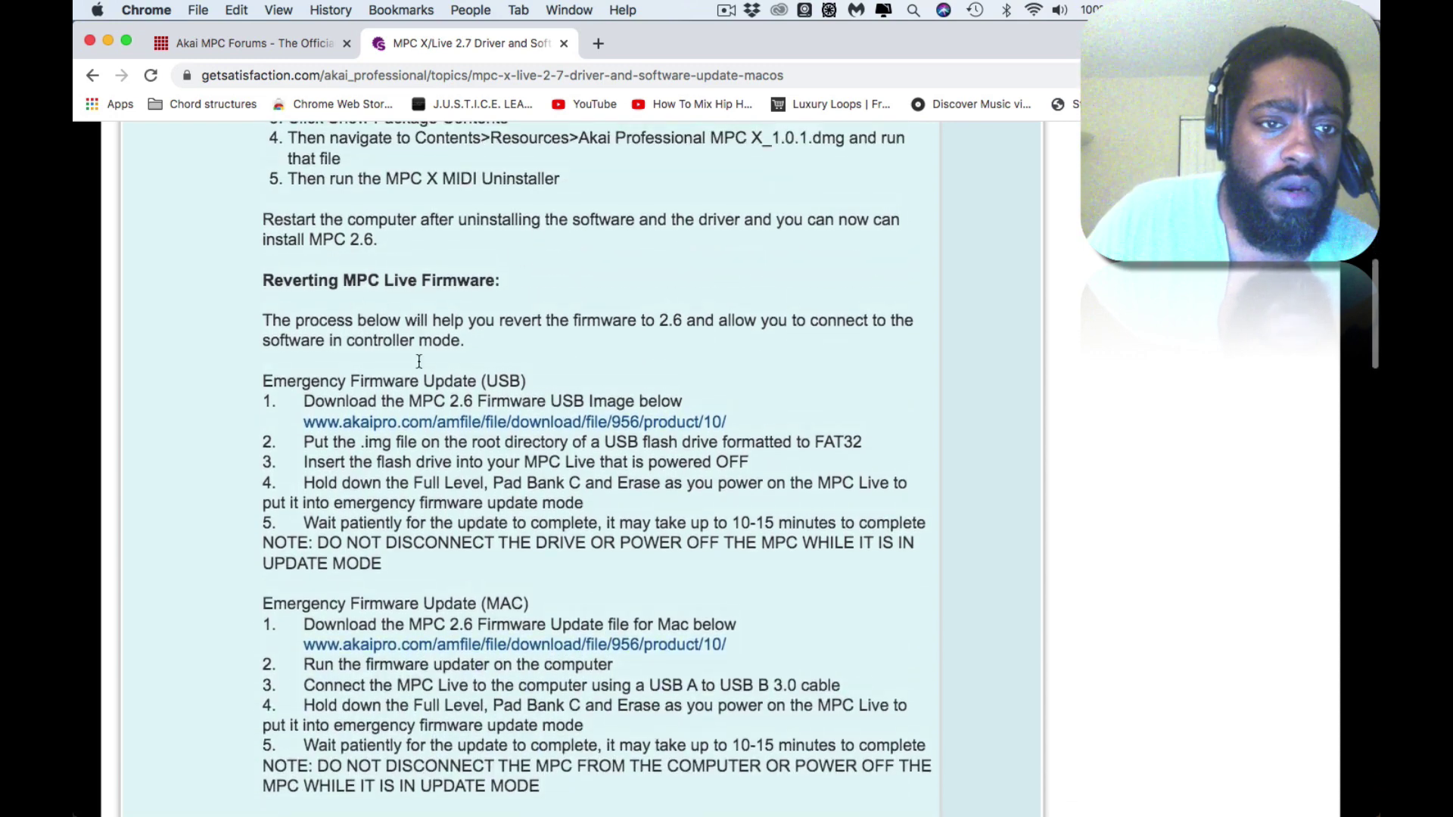
scroll(419, 361, down, 5)
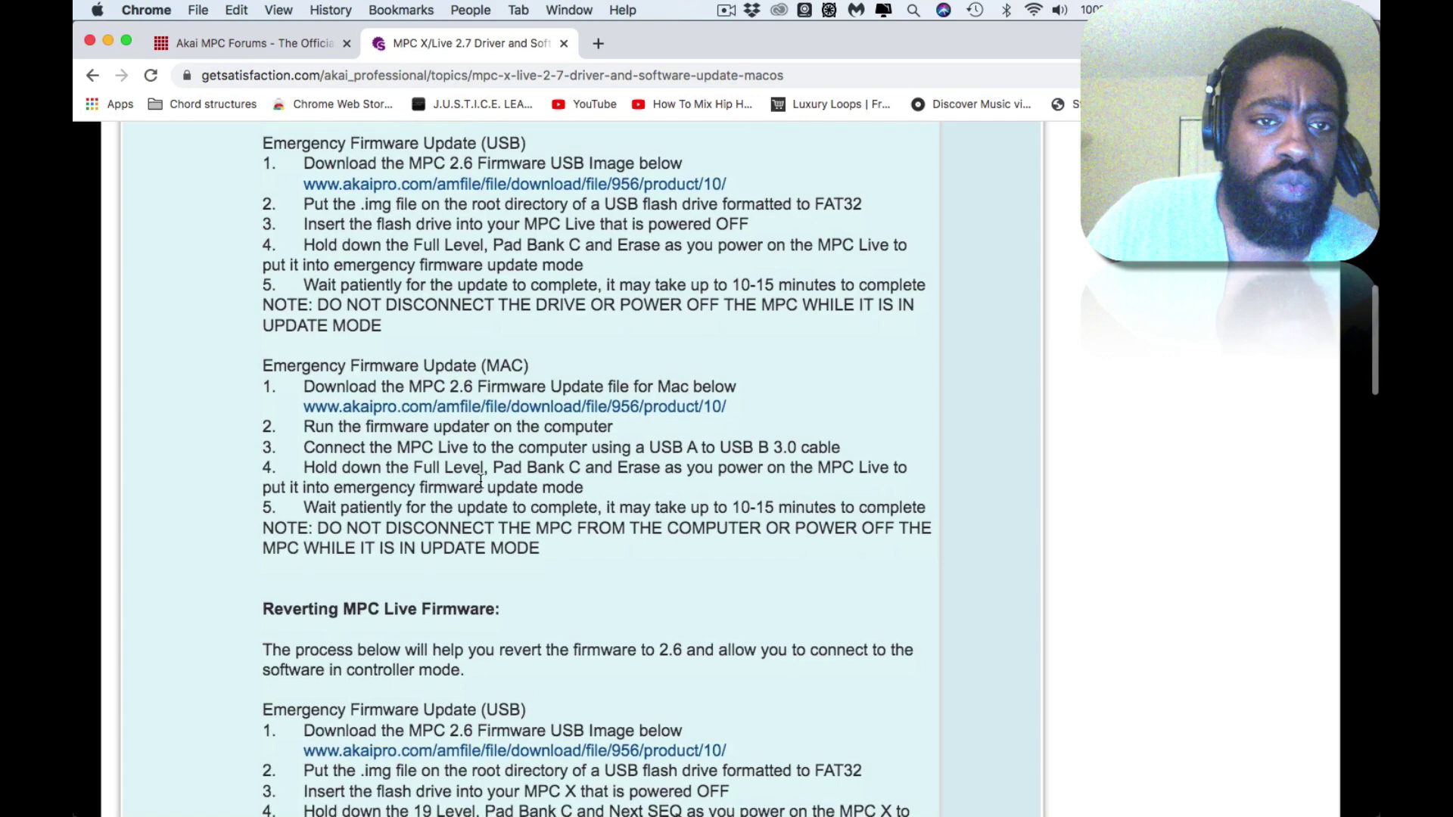
scroll(481, 481, down, 3)
scroll(480, 480, up, 2)
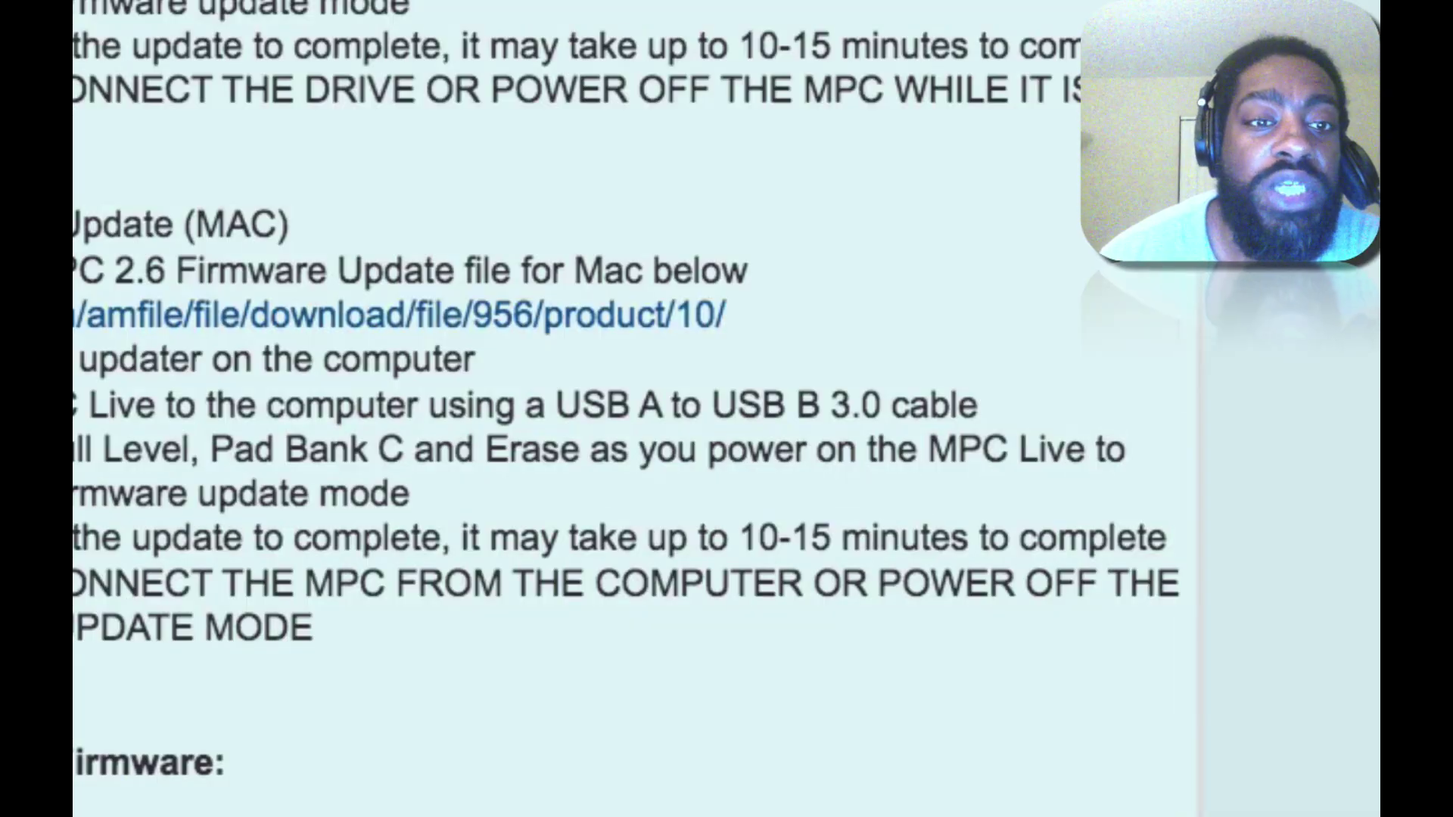
scroll(504, 342, up, 2)
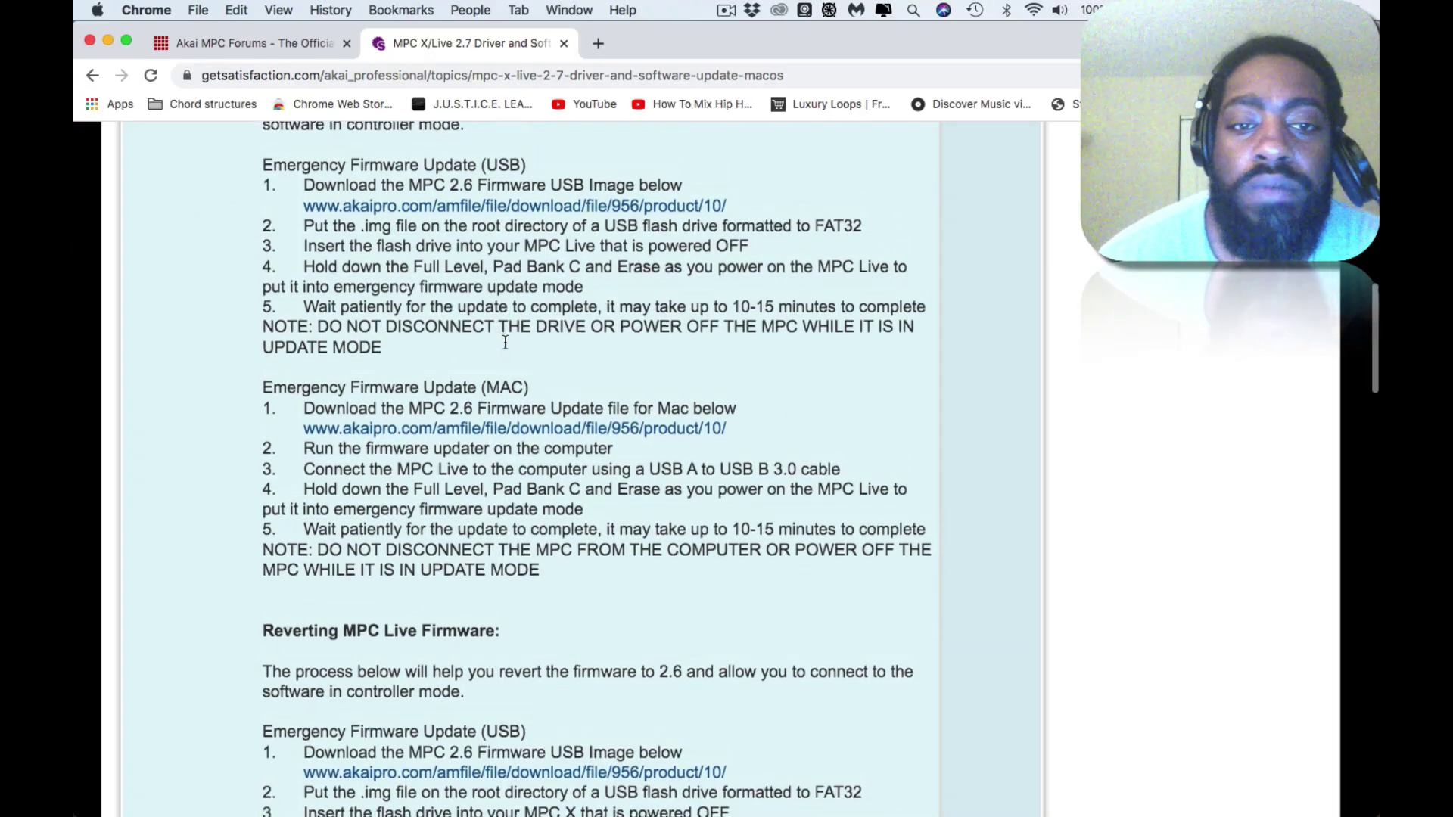